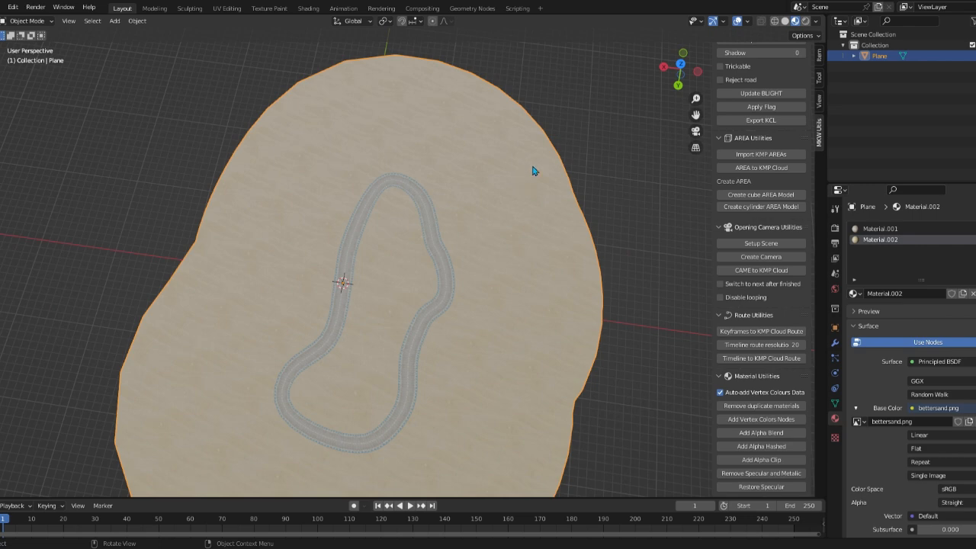
# - Add vertex color nodes to the plane's road and sand materials
pyautogui.moveTo(679, 75); pyautogui.dragTo(782, 35)
pyautogui.scroll(5, 532, 126)
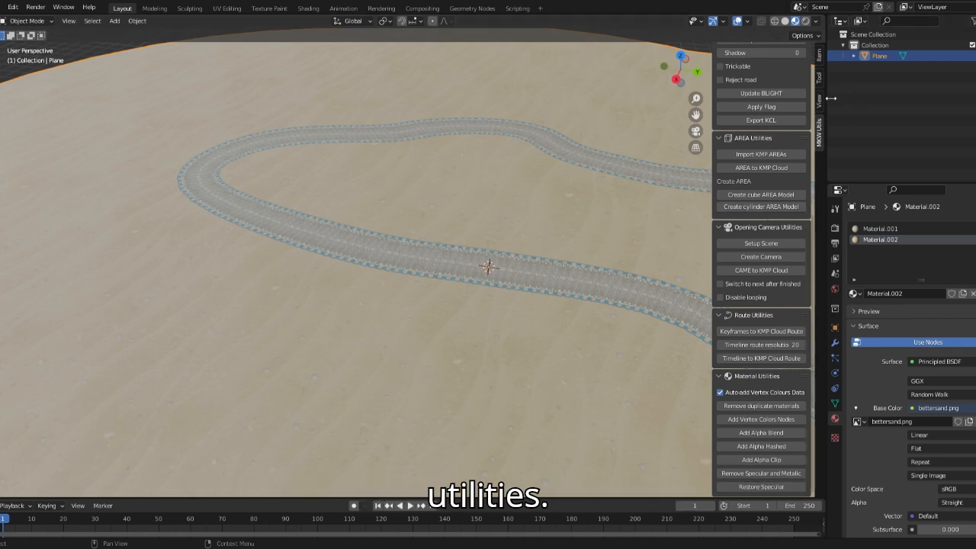
pyautogui.scroll(8, 762, 359)
pyautogui.scroll(-8, 776, 360)
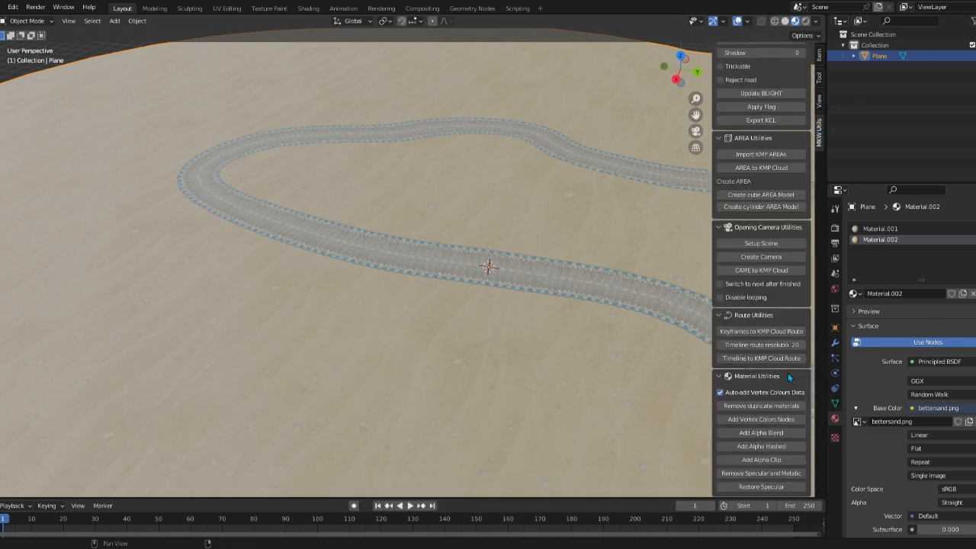
pyautogui.click(756, 420)
pyautogui.moveTo(548, 354); pyautogui.dragTo(625, 353, button='middle')
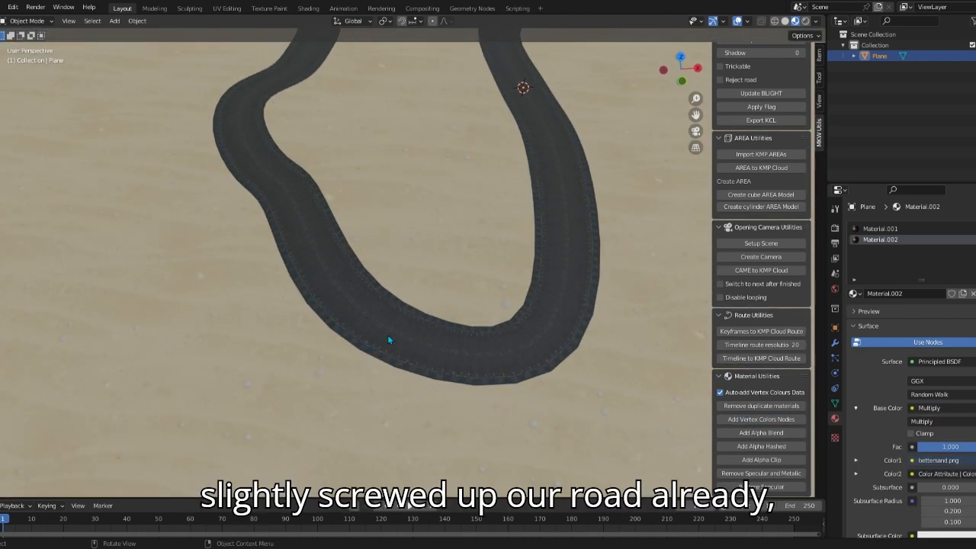
pyautogui.scroll(-5, 494, 338)
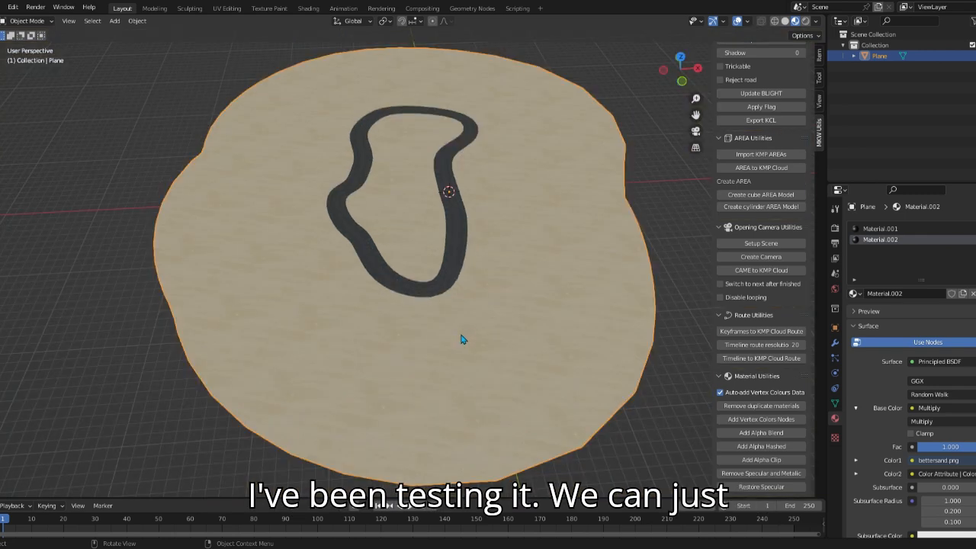
# - Fill the selected road faces with white in Vertex Paint and return to Object Mode
pyautogui.scroll(6, 464, 335)
pyautogui.press('Tab')
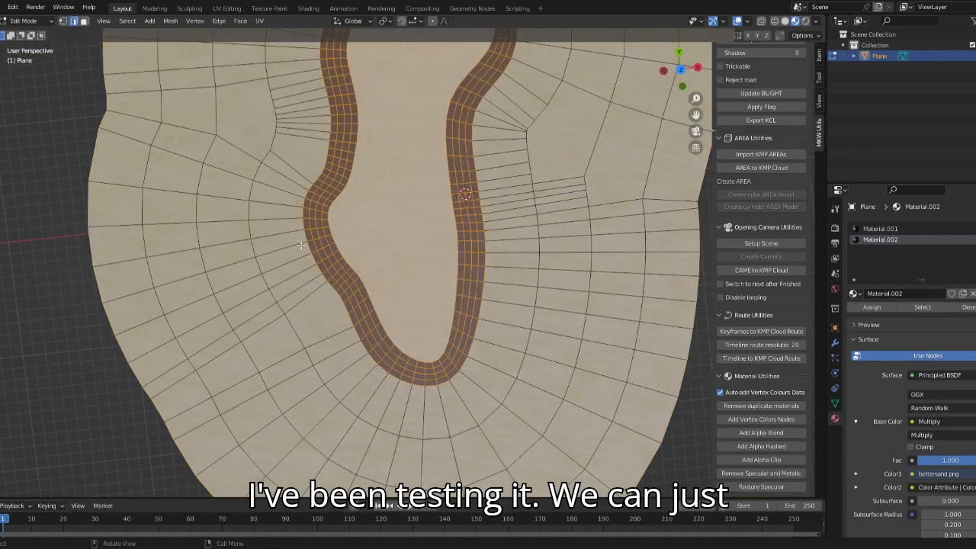
pyautogui.click(24, 21)
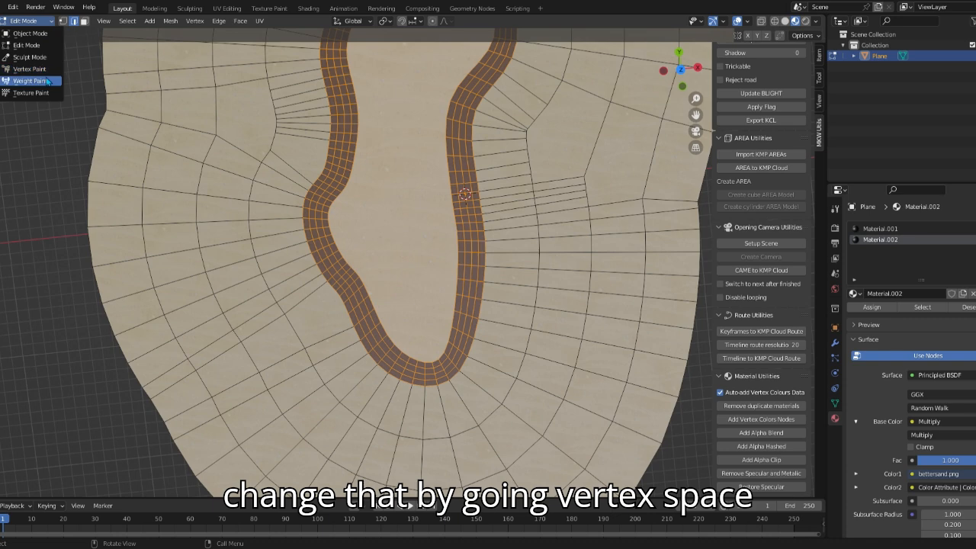
pyautogui.click(45, 58)
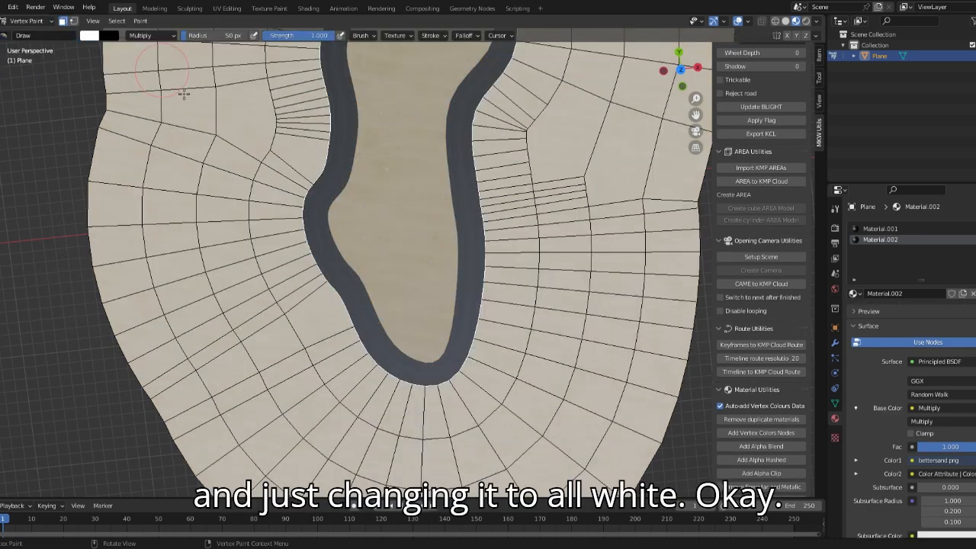
pyautogui.hotkey('shift', 'k')
pyautogui.click(45, 23)
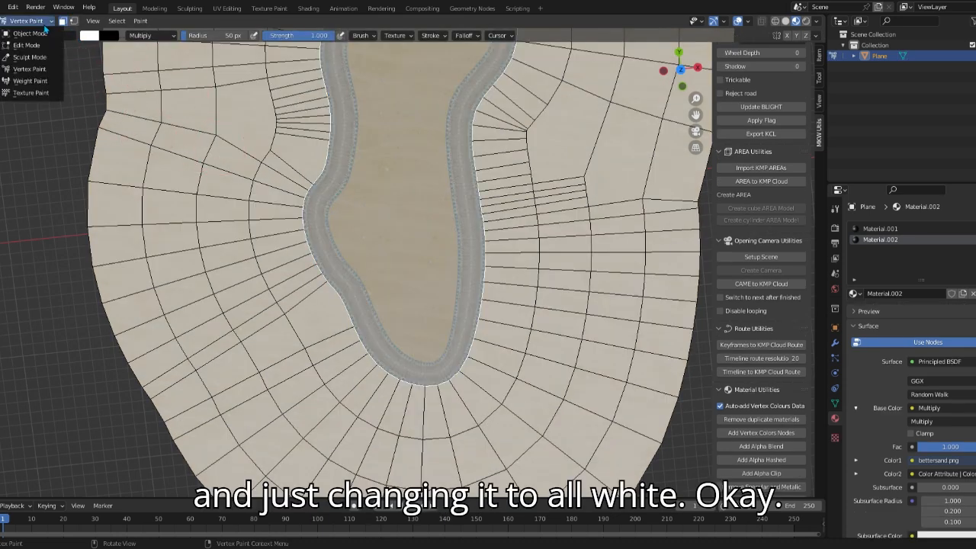
pyautogui.click(48, 34)
pyautogui.press('Tab')
pyautogui.press('Tab')
# - Inset the large sand face enclosed by the road by about 0.17 m
pyautogui.moveTo(183, 275); pyautogui.dragTo(383, 251, button='middle')
pyautogui.scroll(2, 299, 215)
pyautogui.scroll(2, 410, 283)
pyautogui.moveTo(410, 283)
pyautogui.mouseDown(button='middle')
pyautogui.moveTo(406, 323)
pyautogui.moveTo(392, 249)
pyautogui.moveTo(392, 287)
pyautogui.mouseUp(button='middle')
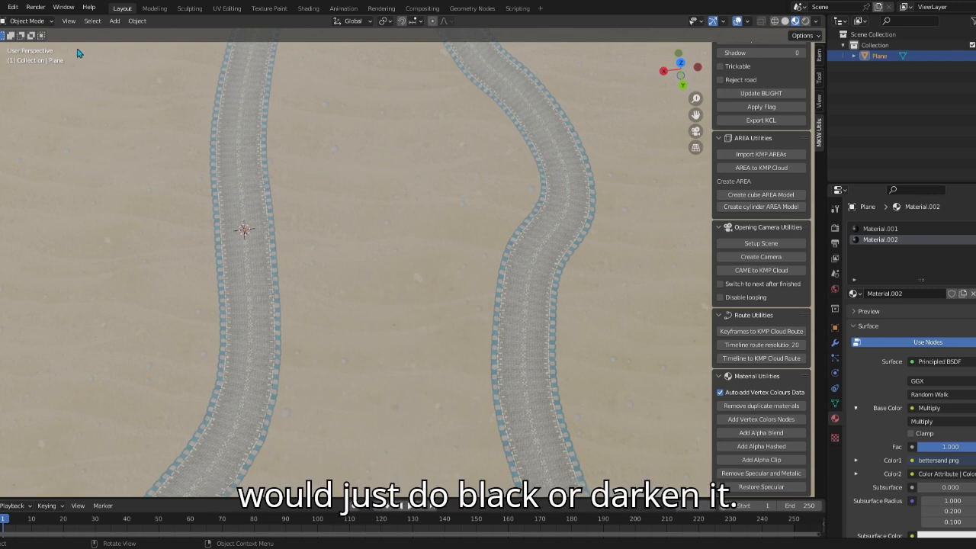
pyautogui.press('Tab')
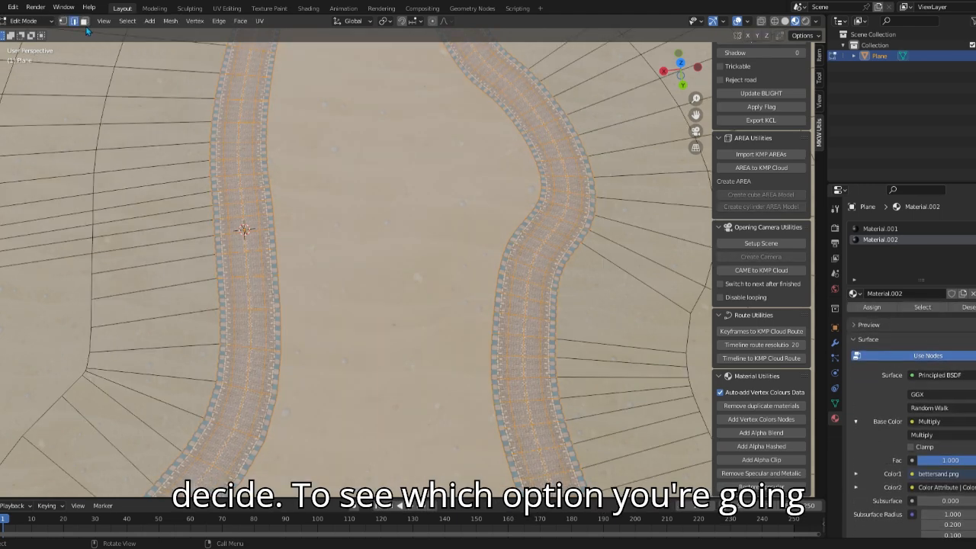
pyautogui.click(85, 22)
pyautogui.click(399, 185)
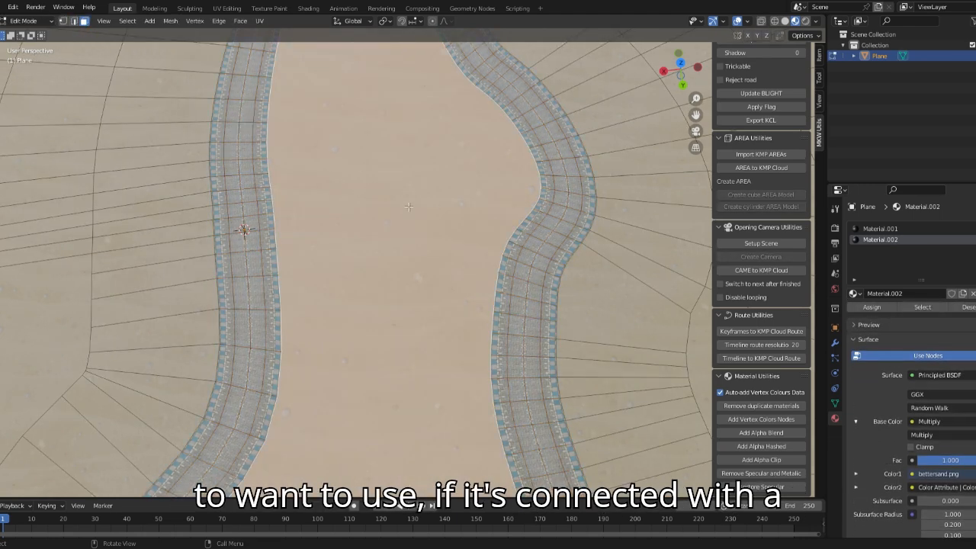
pyautogui.scroll(-2, 401, 205)
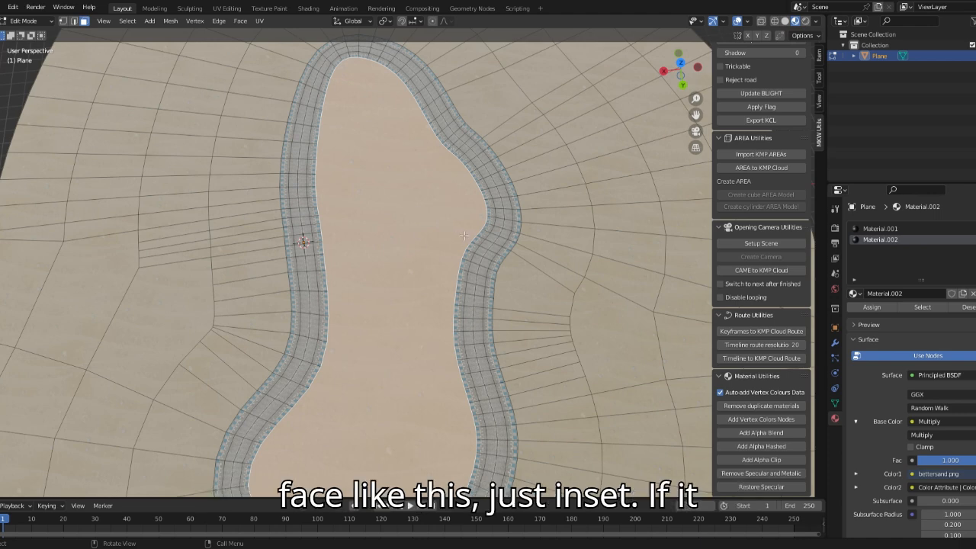
pyautogui.press('i')
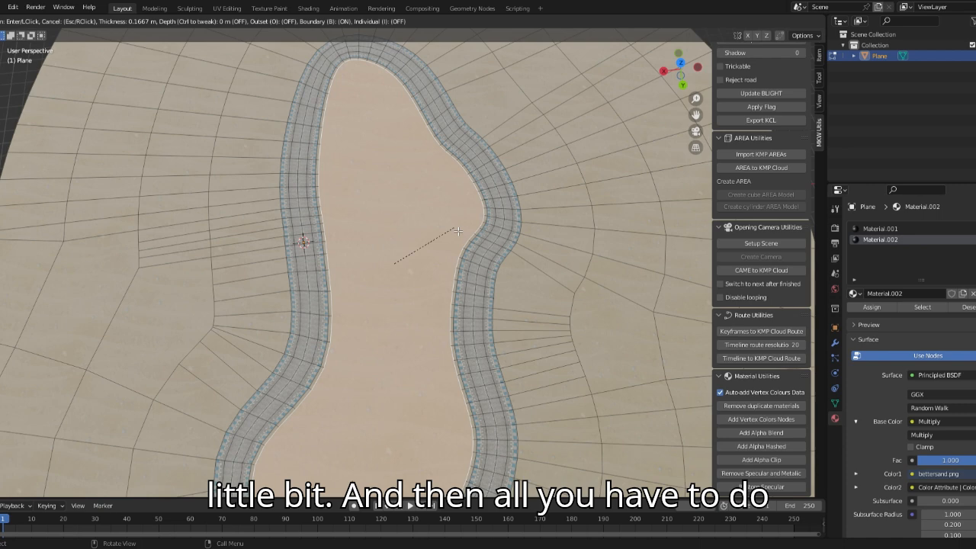
pyautogui.click(456, 232)
# - Select the complete loop of edges where the road's inner border meets the inset sand face
pyautogui.click(74, 21)
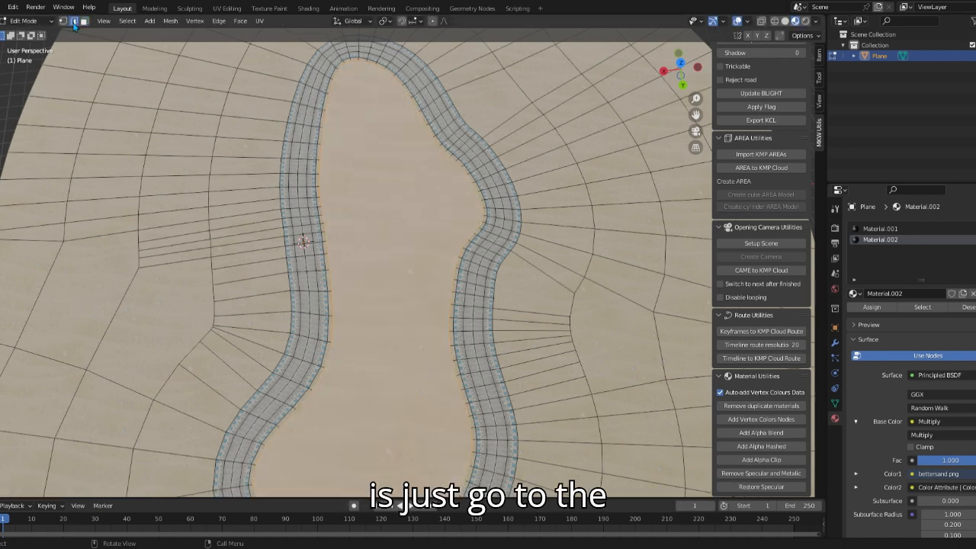
pyautogui.keyDown('alt'); pyautogui.click(328, 127); pyautogui.keyUp('alt')
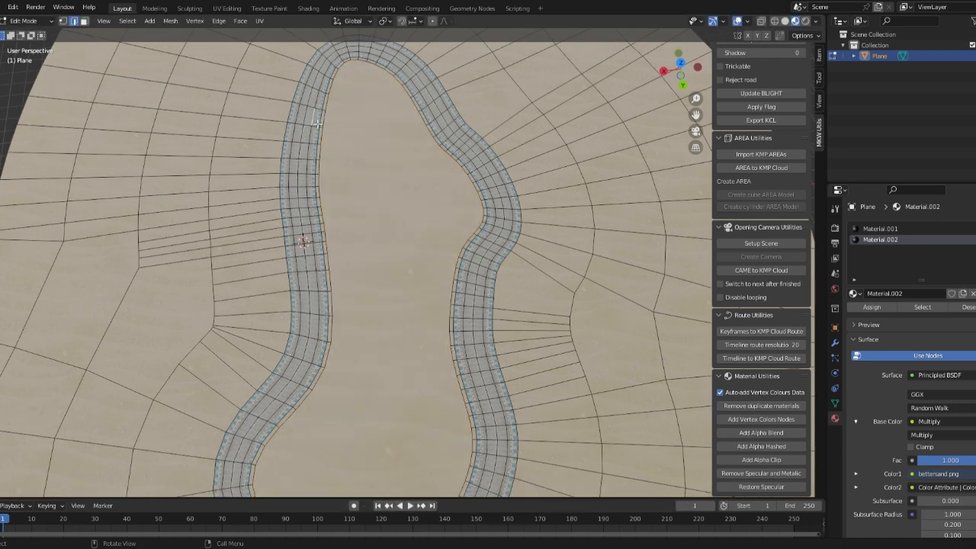
pyautogui.keyDown('ctrl'); pyautogui.click(300, 455); pyautogui.keyUp('ctrl')
pyautogui.scroll(-5, 300, 456)
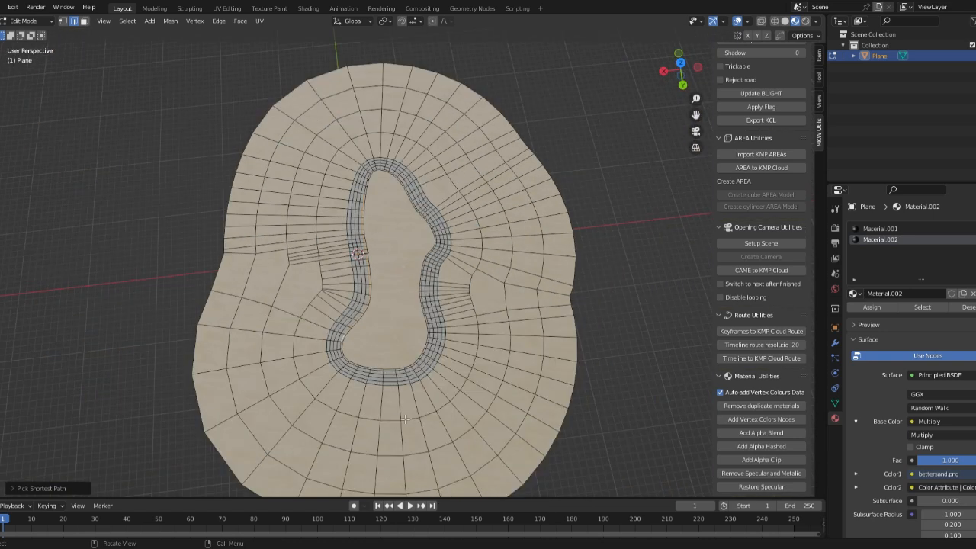
pyautogui.keyDown('ctrl'); pyautogui.click(423, 367); pyautogui.keyUp('ctrl')
pyautogui.hotkey('ctrl', 'z')
pyautogui.keyDown('ctrl'); pyautogui.click(428, 361); pyautogui.keyUp('ctrl')
pyautogui.scroll(4, 439, 335)
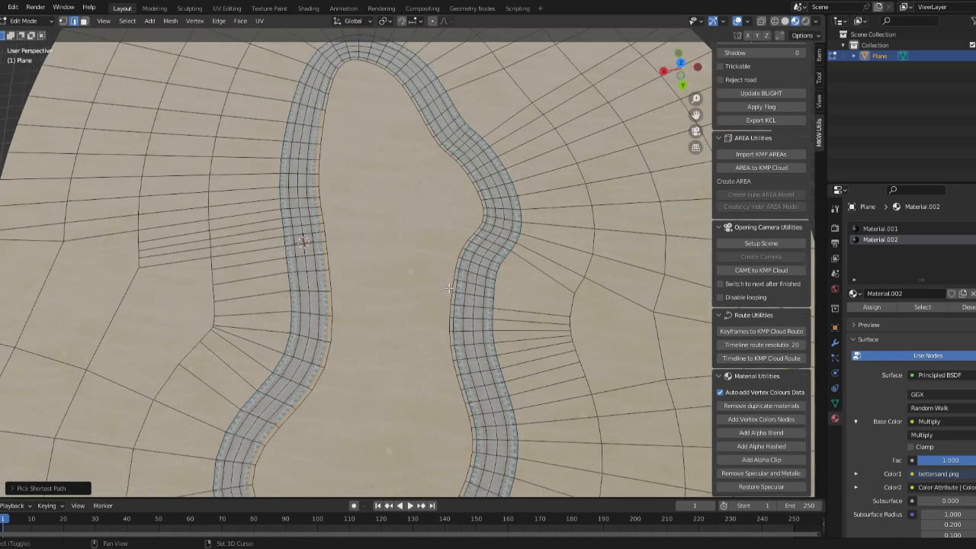
pyautogui.keyDown('shift'); pyautogui.moveTo(455, 286); pyautogui.dragTo(450, 197, button='middle'); pyautogui.keyUp('shift')
pyautogui.keyDown('ctrl'); pyautogui.click(470, 98); pyautogui.keyUp('ctrl')
pyautogui.moveTo(470, 98); pyautogui.dragTo(210, 162, button='middle')
pyautogui.keyDown('ctrl'); pyautogui.click(159, 133); pyautogui.keyUp('ctrl')
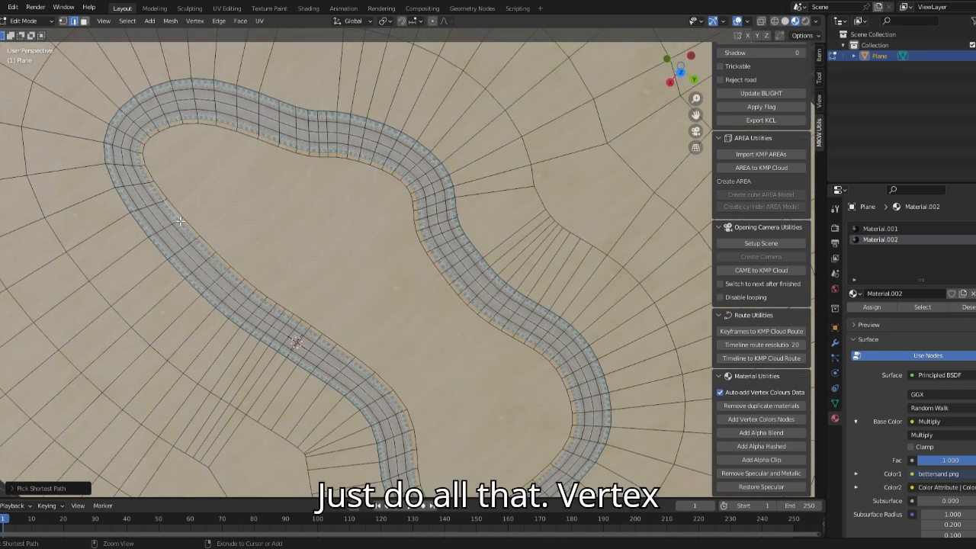
# - Switch to Vertex Paint with vertex selection masking and make the brush color neutral grey, hue 0 and saturation 0
pyautogui.click(25, 21)
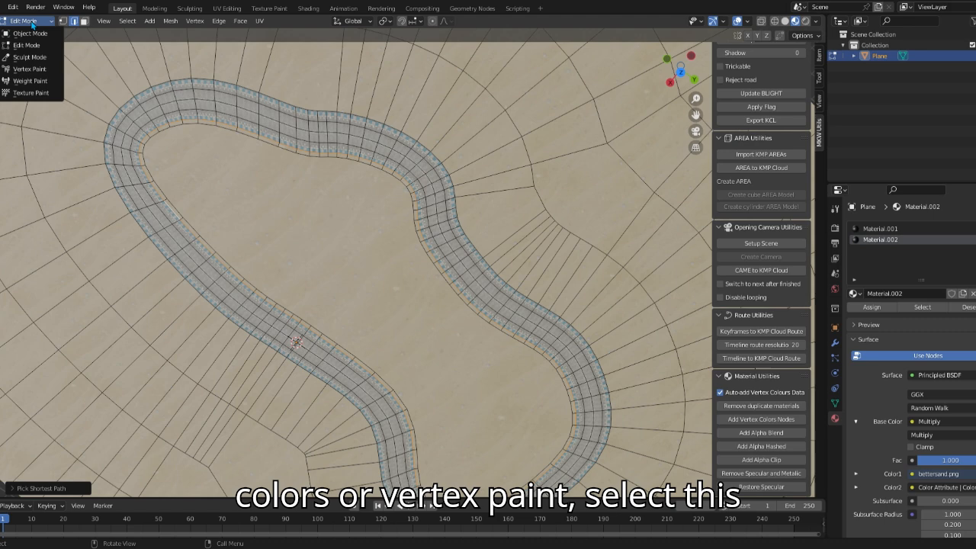
pyautogui.click(30, 69)
pyautogui.click(73, 22)
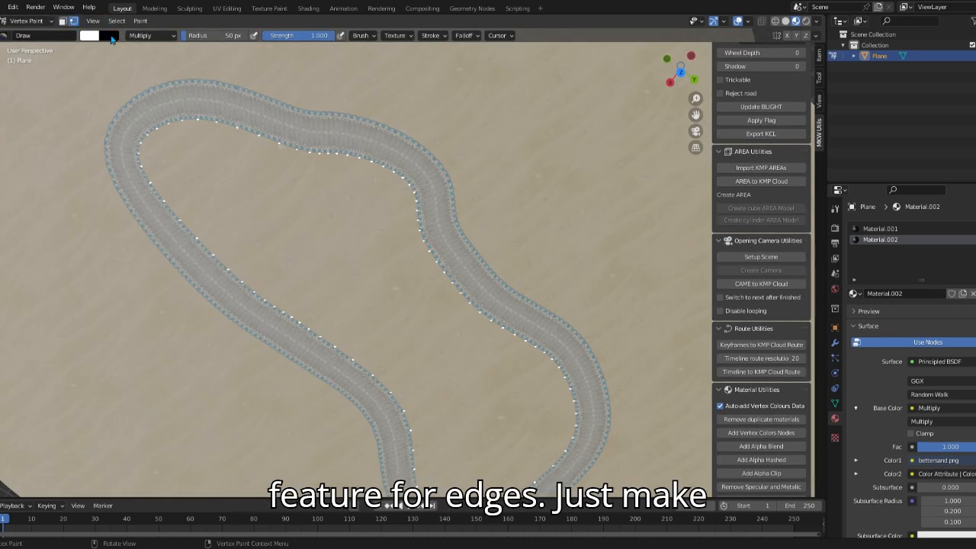
pyautogui.click(90, 35)
pyautogui.moveTo(174, 69); pyautogui.dragTo(174, 81)
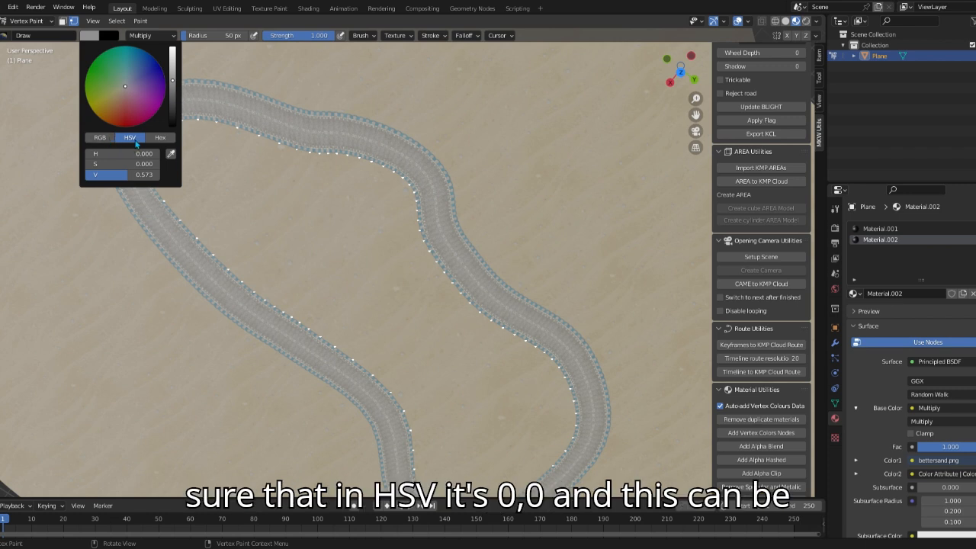
pyautogui.moveTo(131, 176)
pyautogui.mouseDown()
pyautogui.moveTo(162, 176)
pyautogui.moveTo(86, 176)
pyautogui.moveTo(159, 177)
pyautogui.moveTo(118, 176)
pyautogui.moveTo(134, 176)
pyautogui.mouseUp()
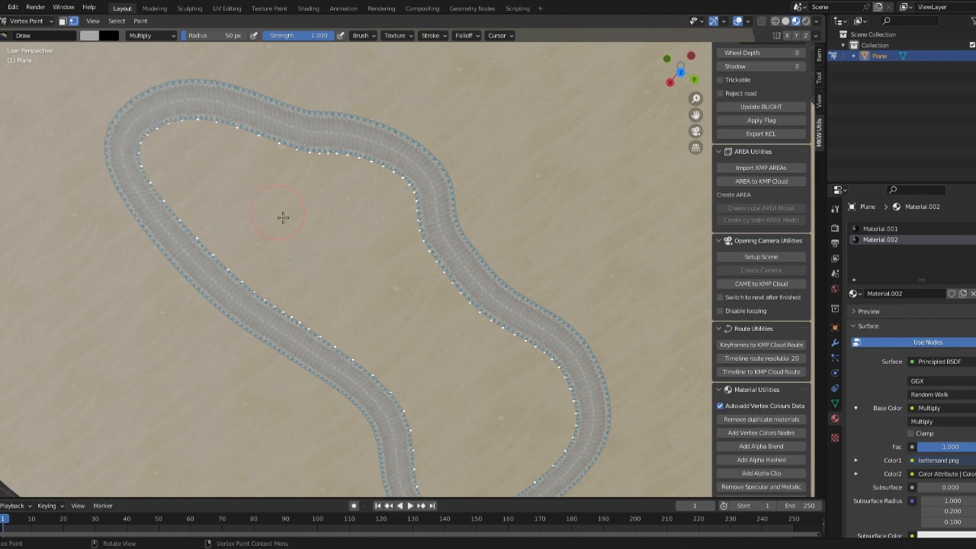
# - Fill the selected vertices along the road's inner border with the grey brush color and return to Object Mode
pyautogui.hotkey('shift', 'k')
pyautogui.scroll(15, 305, 207)
pyautogui.moveTo(267, 229); pyautogui.dragTo(318, 239, button='middle')
pyautogui.scroll(-15, 318, 240)
pyautogui.press('Tab')
pyautogui.moveTo(405, 274)
pyautogui.mouseDown(button='middle')
pyautogui.moveTo(381, 272)
pyautogui.moveTo(336, 213)
pyautogui.mouseUp(button='middle')
pyautogui.press('Tab')
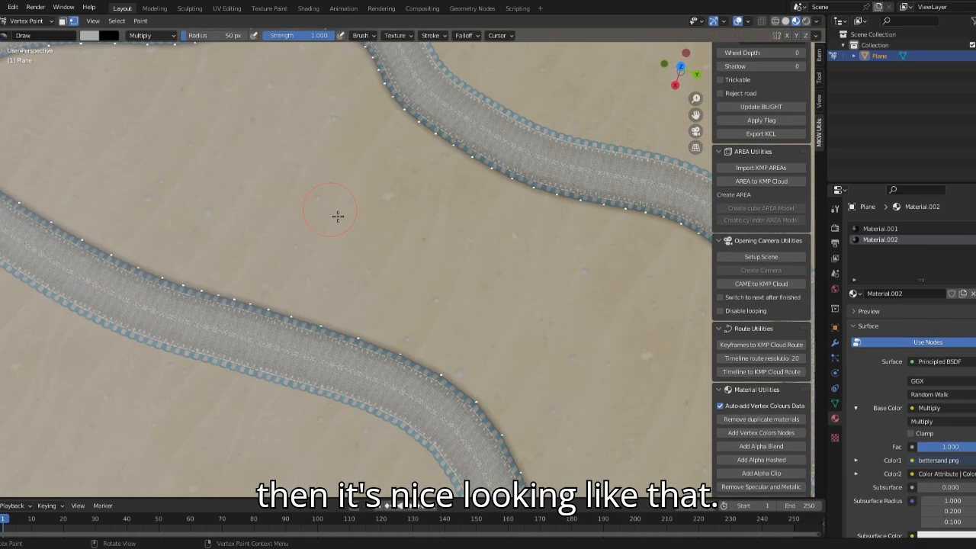
pyautogui.click(26, 21)
pyautogui.click(22, 38)
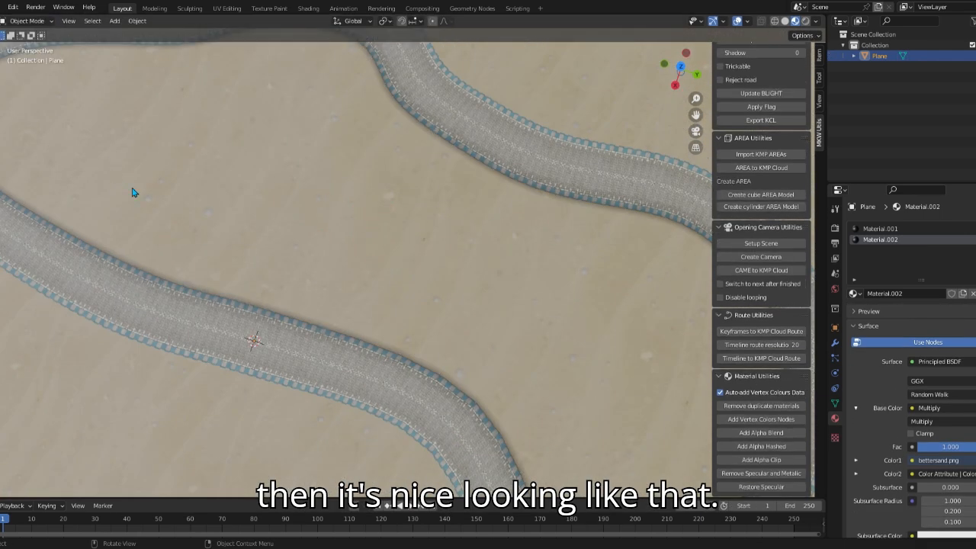
# - Set the Color2 attribute to Vertex Colors in both Material.002 and Material.001
pyautogui.click(857, 474)
pyautogui.click(878, 488)
pyautogui.click(875, 375)
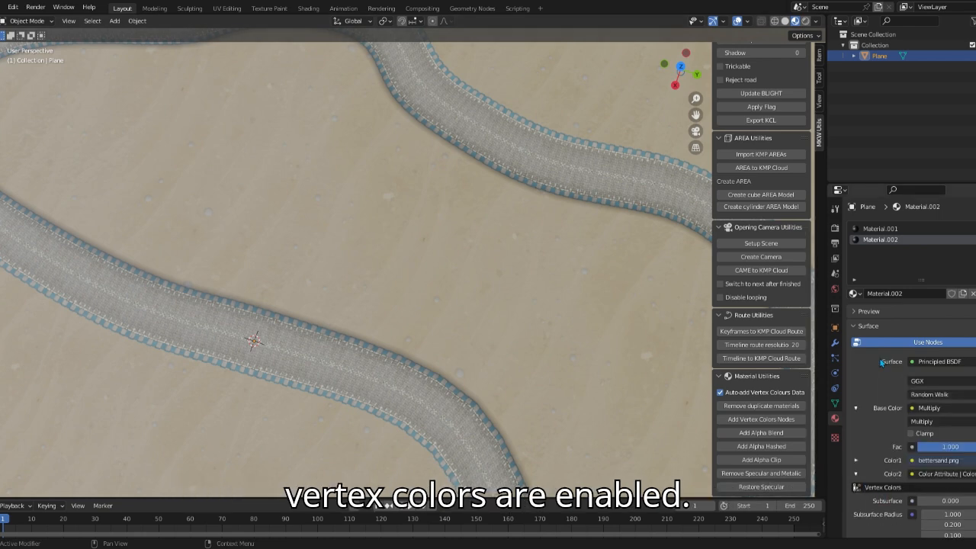
pyautogui.click(880, 228)
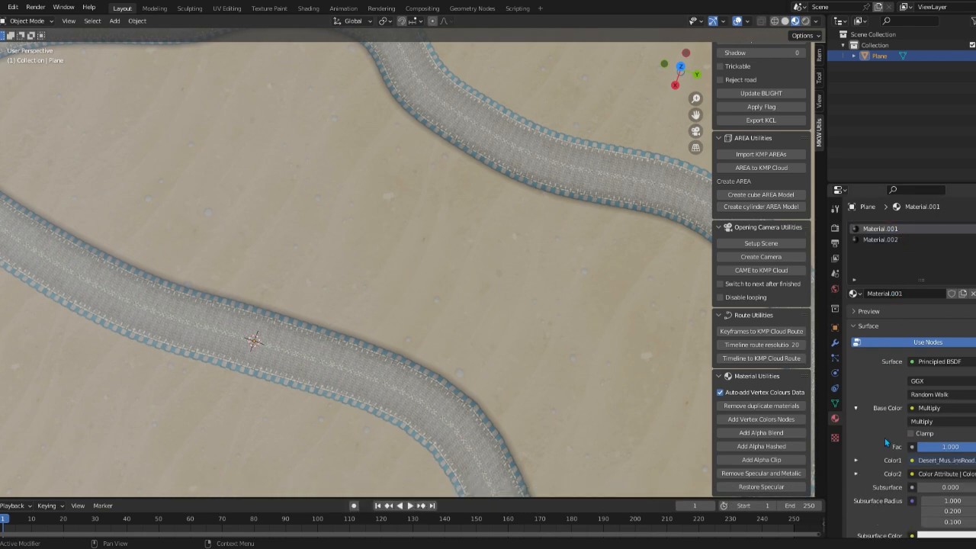
pyautogui.doubleClick(893, 375)
pyautogui.click(895, 378)
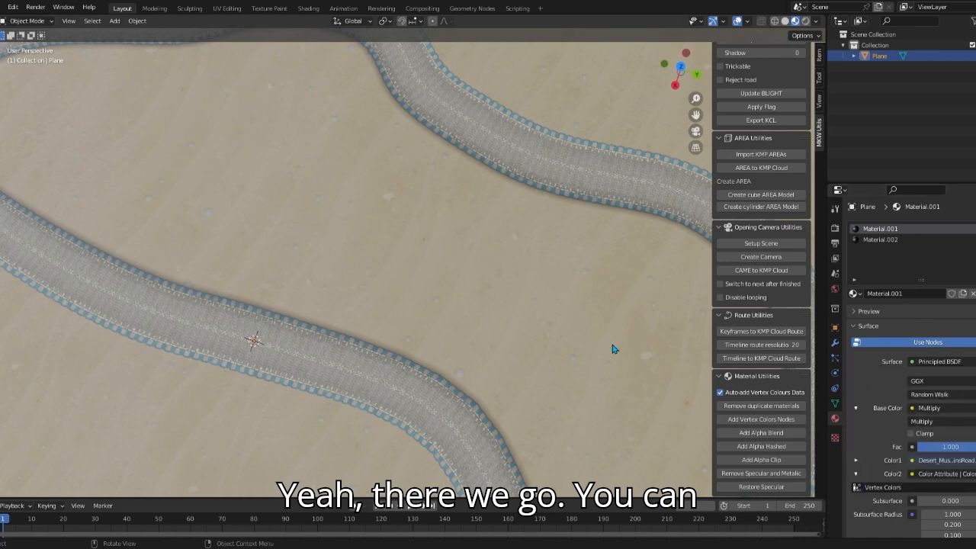
# - Inspect the shading along the road's inner border and recheck the Color2 attribute of Material.001
pyautogui.scroll(-5, 534, 286)
pyautogui.moveTo(521, 277); pyautogui.dragTo(603, 224, button='middle')
pyautogui.scroll(5, 527, 226)
pyautogui.moveTo(526, 226); pyautogui.dragTo(618, 252, button='middle')
pyautogui.scroll(-4, 618, 253)
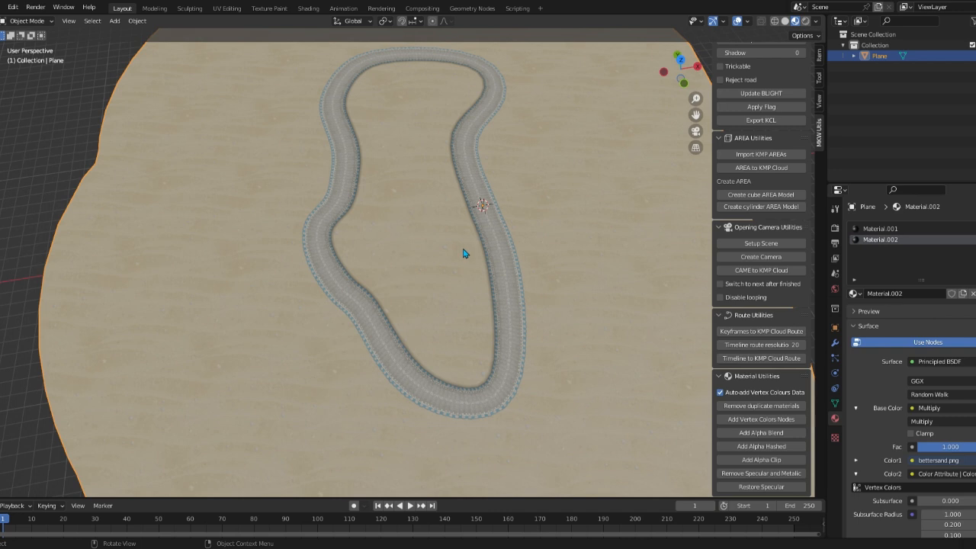
pyautogui.click(880, 229)
pyautogui.click(860, 474)
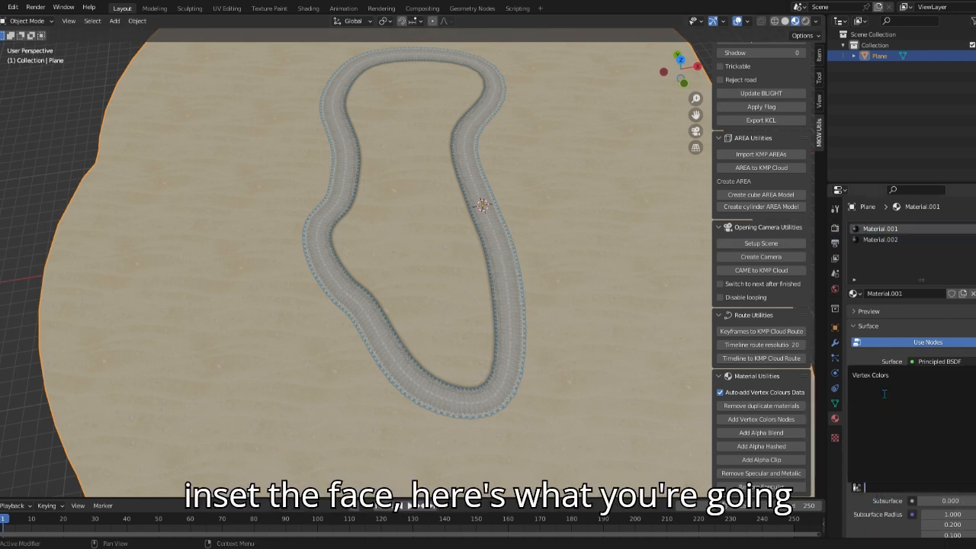
# - Revert the road's shaded inner border in Vertex Paint using white with HSV 0, 0, 1, and return to Object Mode
pyautogui.press('Tab')
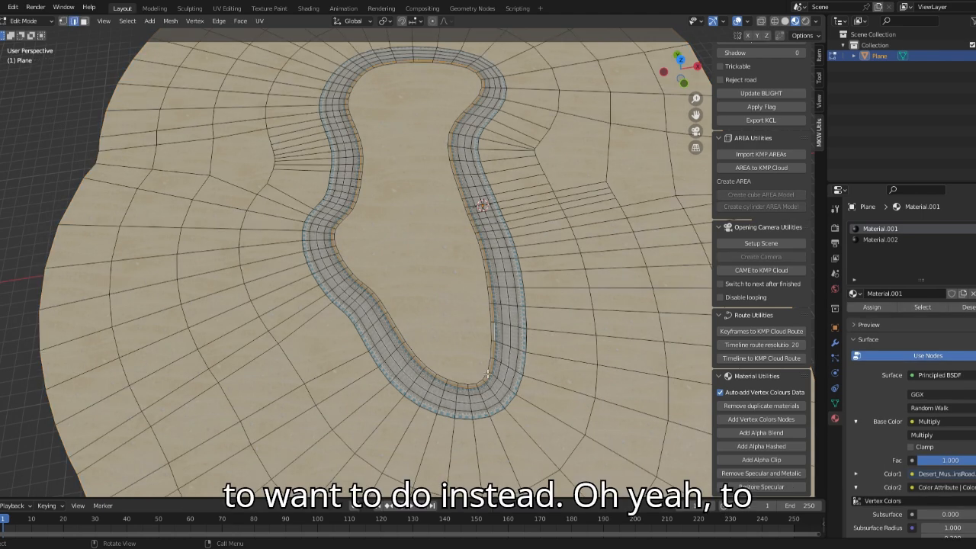
pyautogui.click(25, 20)
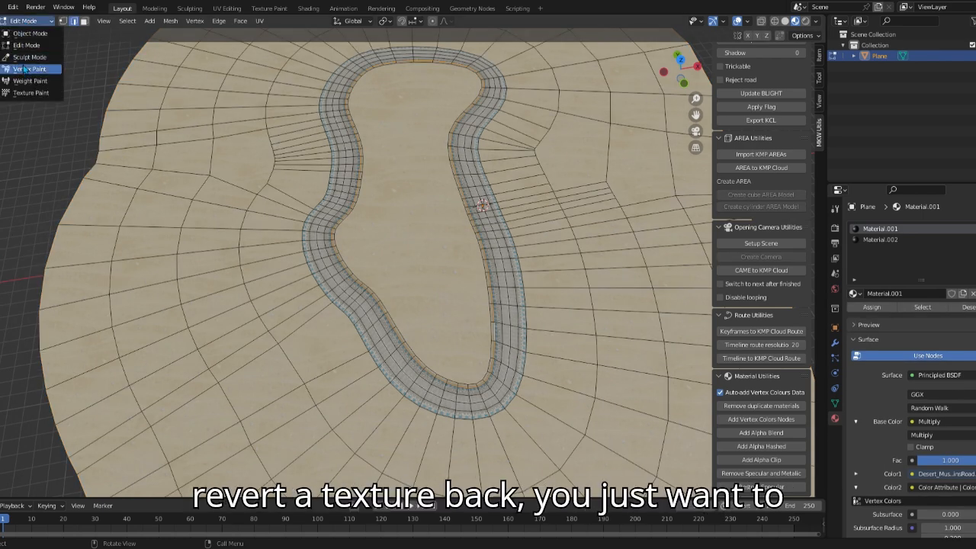
pyautogui.click(31, 80)
pyautogui.click(27, 20)
pyautogui.click(36, 70)
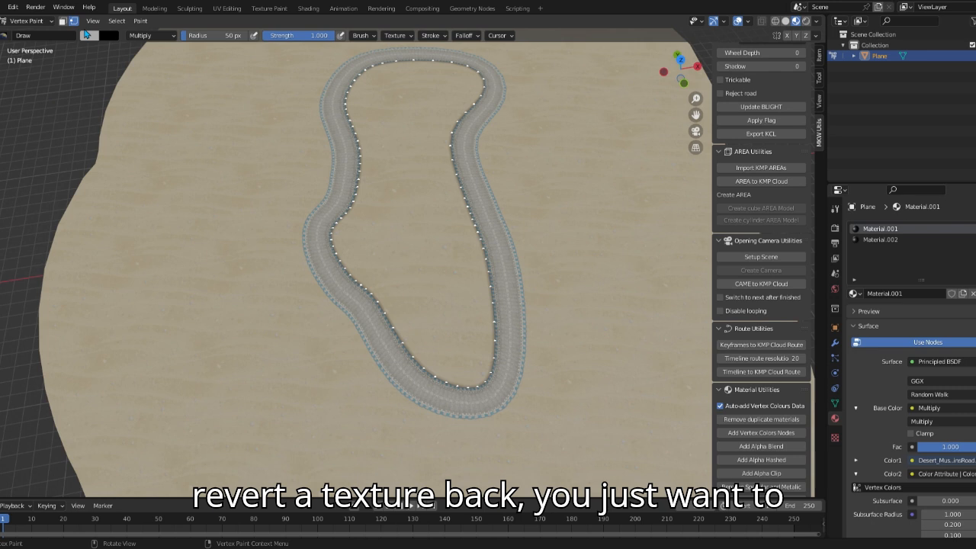
pyautogui.click(88, 35)
pyautogui.moveTo(139, 176); pyautogui.dragTo(171, 180)
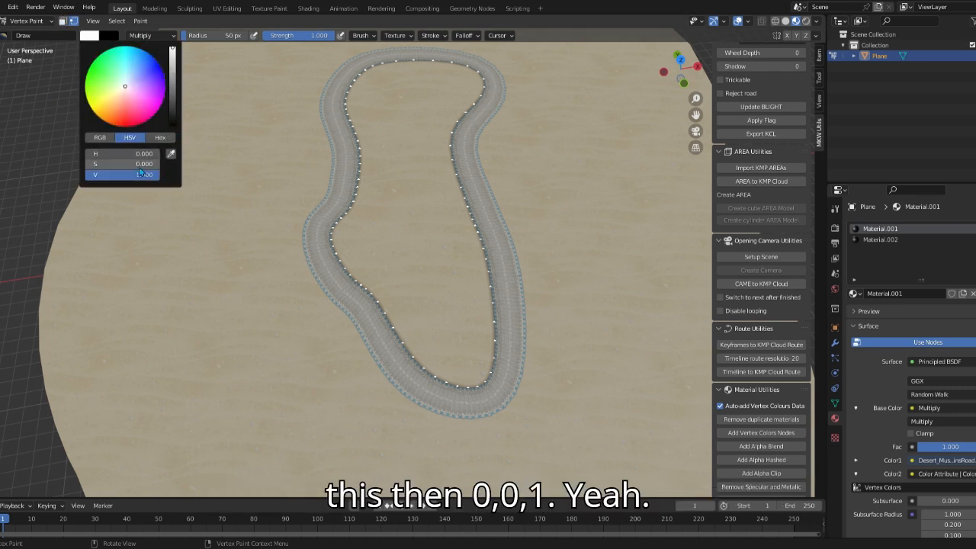
pyautogui.click(42, 23)
pyautogui.click(38, 33)
# - Enter Edit Mode and try to dissolve the selected edges beside the road's inner border
pyautogui.press('Tab')
pyautogui.scroll(5, 359, 243)
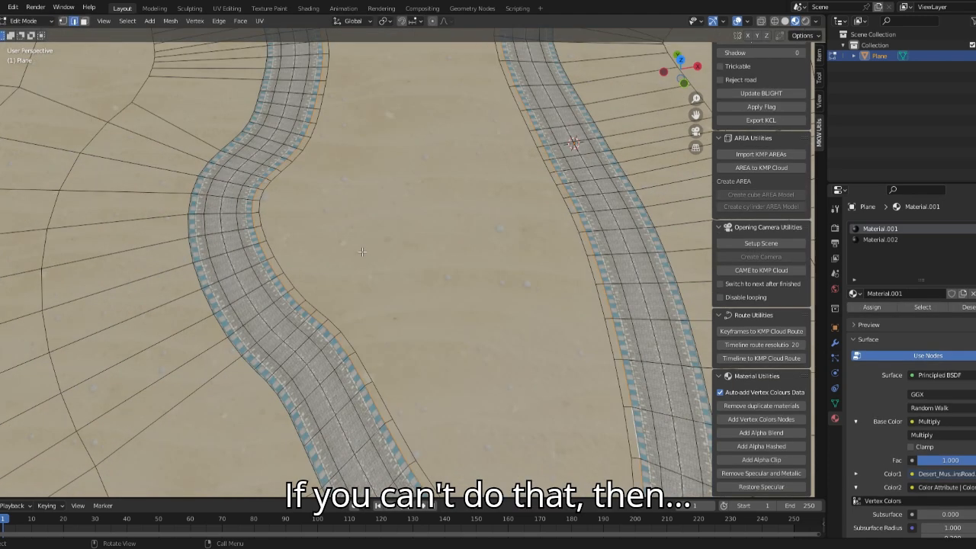
pyautogui.rightClick(270, 332)
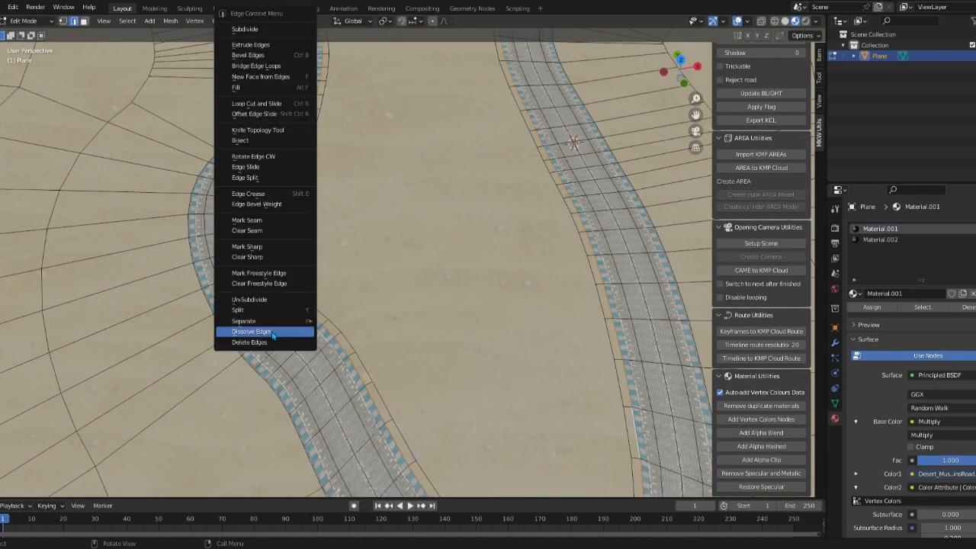
pyautogui.click(271, 333)
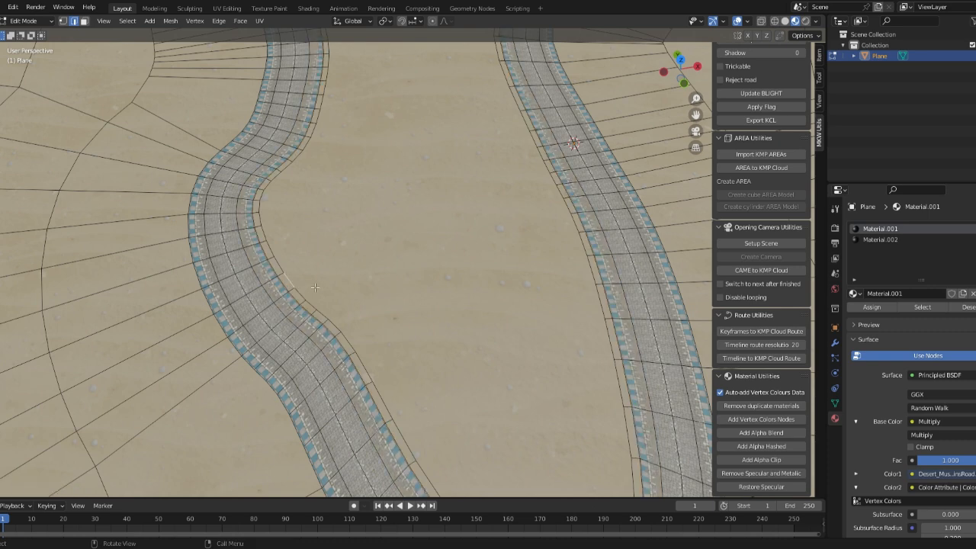
# - Select the entire edge loop running around the sand just inside the road's inner border
pyautogui.scroll(-3, 315, 287)
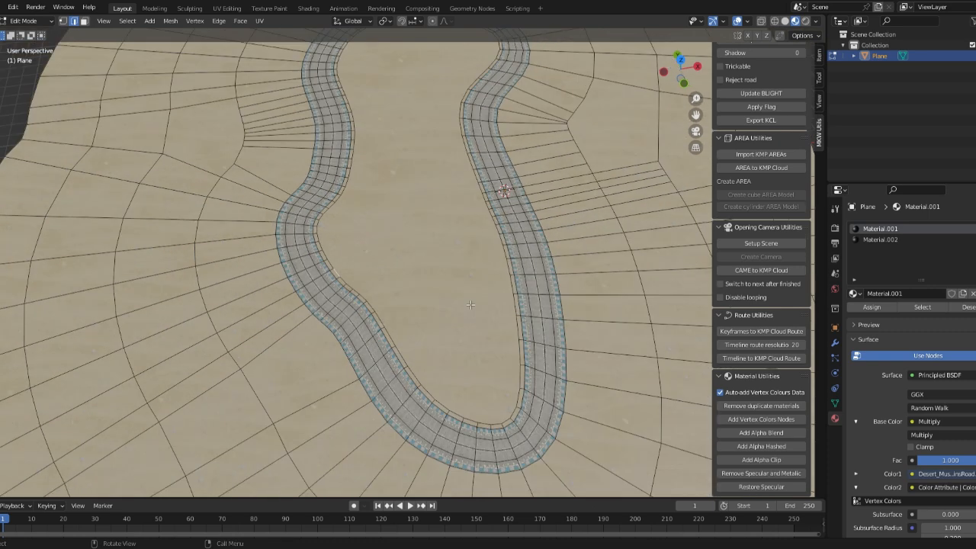
pyautogui.keyDown('ctrl'); pyautogui.click(502, 258); pyautogui.keyUp('ctrl')
pyautogui.scroll(-3, 404, 125)
pyautogui.keyDown('ctrl'); pyautogui.click(374, 116); pyautogui.keyUp('ctrl')
pyautogui.keyDown('ctrl'); pyautogui.click(359, 266); pyautogui.keyUp('ctrl')
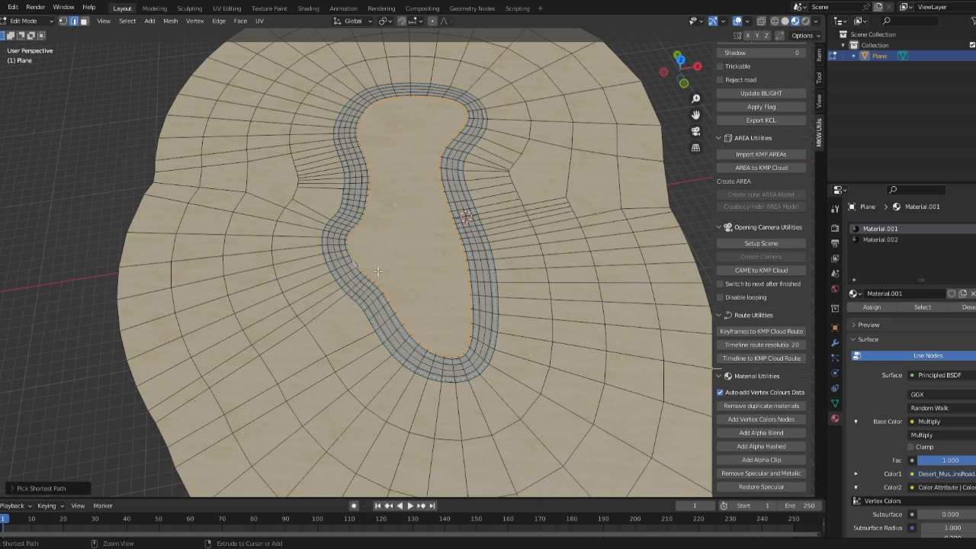
pyautogui.keyDown('shift'); pyautogui.click(359, 269); pyautogui.keyUp('shift')
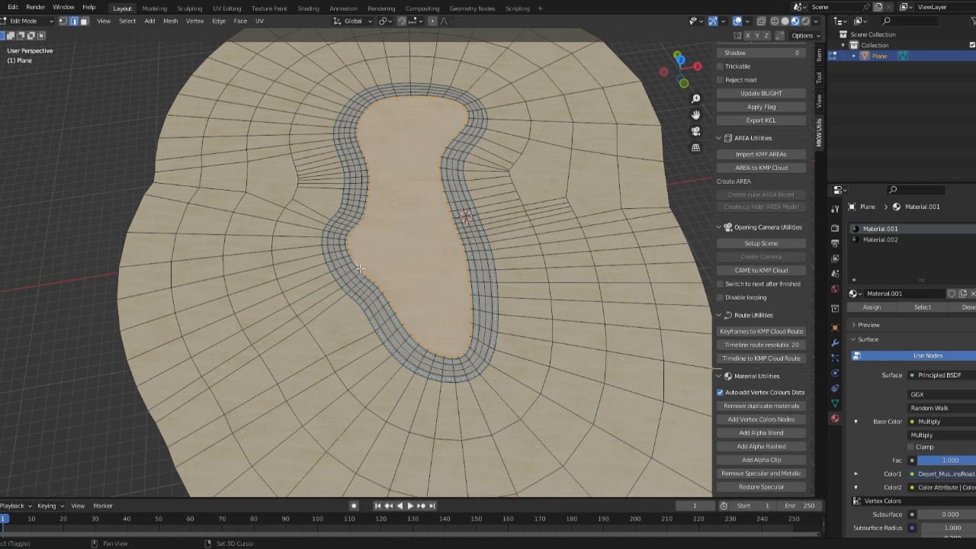
# - Adjust the selection near the road bend and dissolve the selected edges between the inner border and the sand
pyautogui.scroll(5, 362, 267)
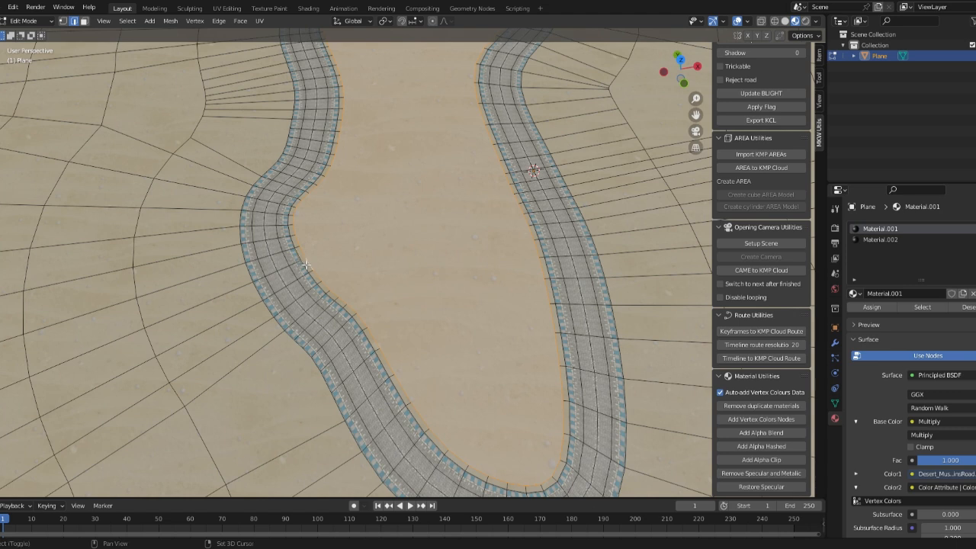
pyautogui.press('c')
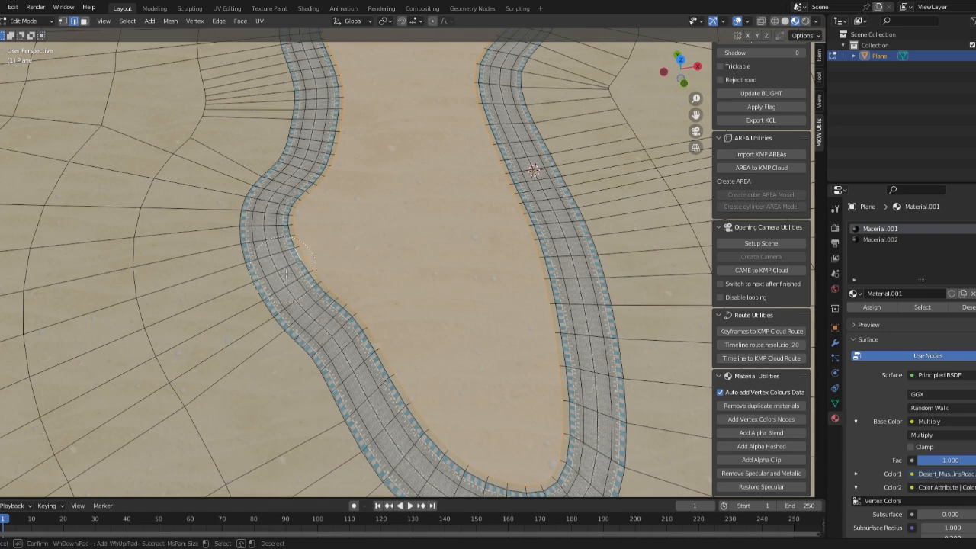
pyautogui.middleClick(279, 280)
pyautogui.press('Escape')
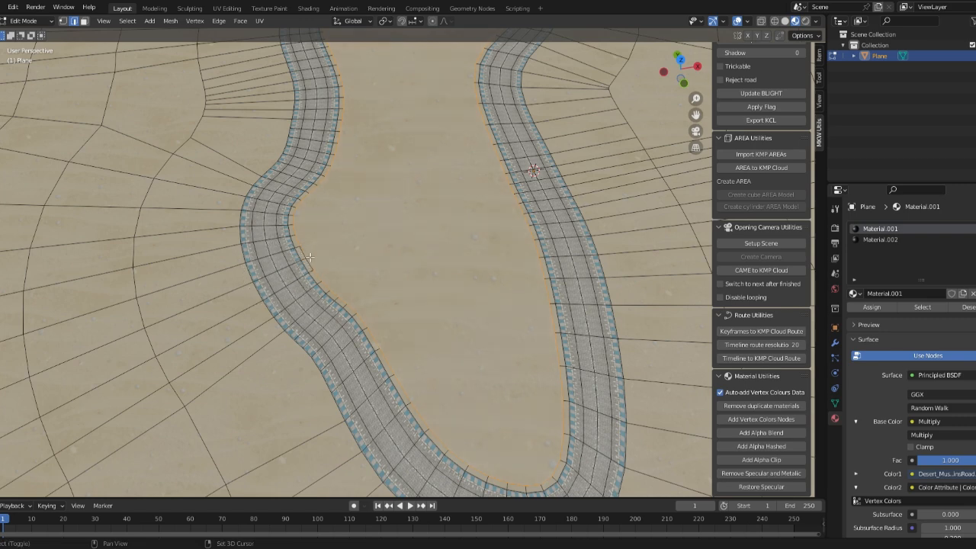
pyautogui.rightClick(311, 268)
pyautogui.click(310, 328)
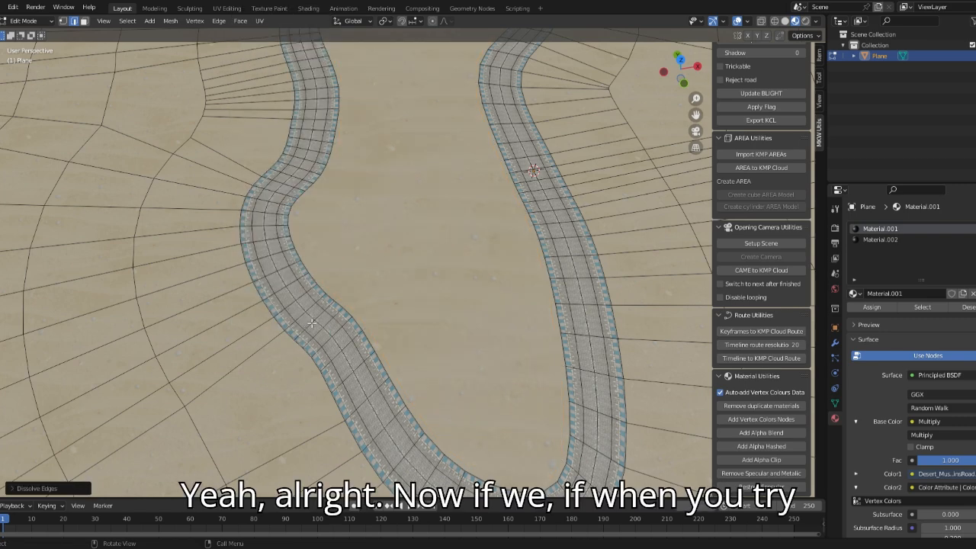
# - Try to inset the single sand face enclosed by the road, then undo the inset
pyautogui.scroll(-6, 395, 238)
pyautogui.scroll(3, 328, 160)
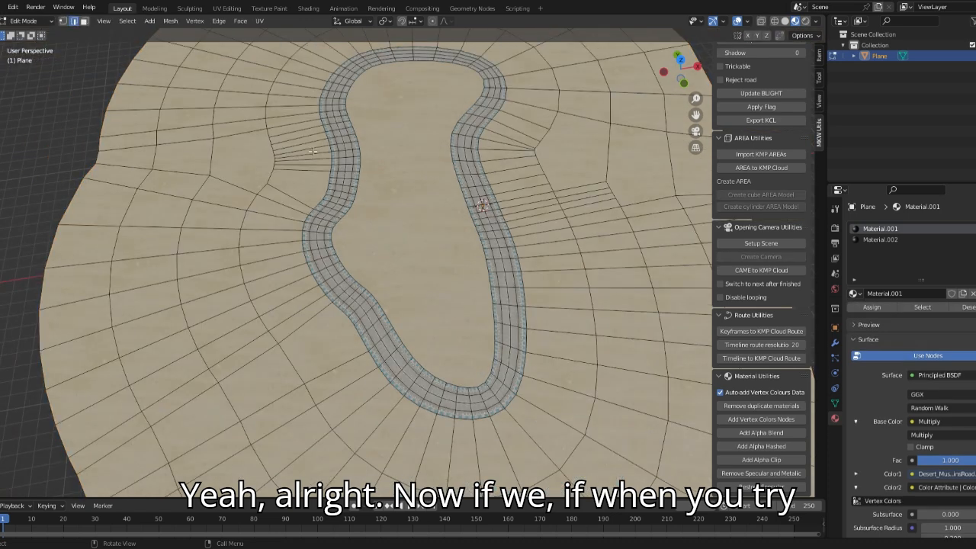
pyautogui.press('3')
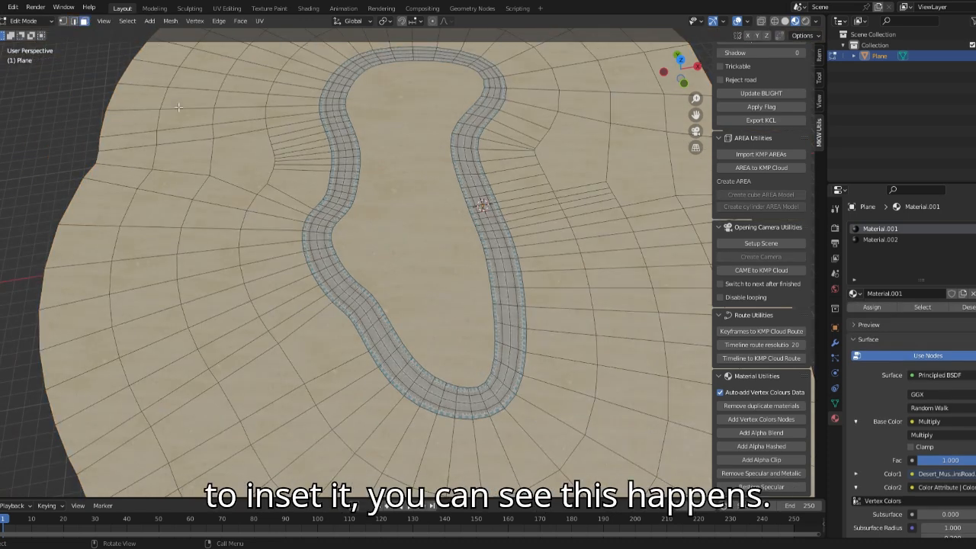
pyautogui.click(379, 157)
pyautogui.press('i')
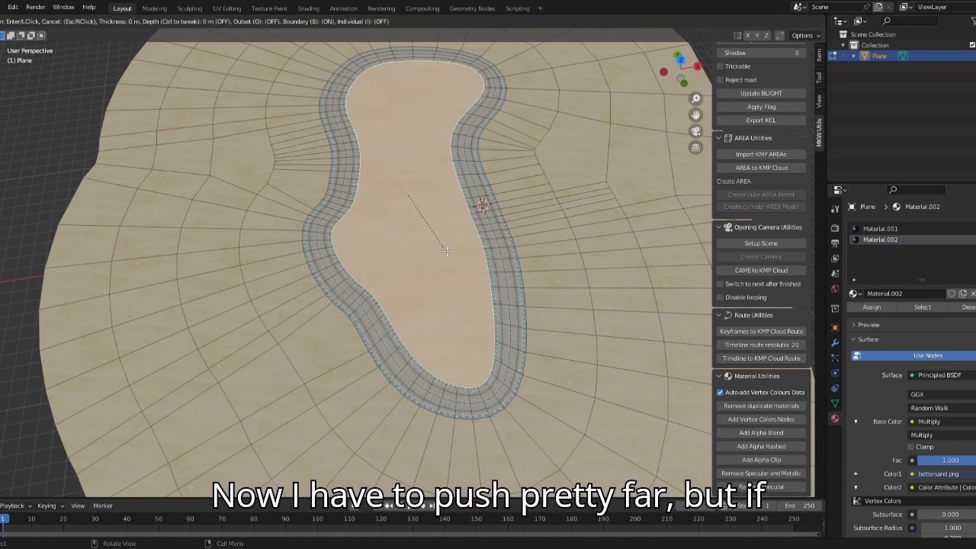
pyautogui.click(410, 194)
pyautogui.hotkey('ctrl', 'z')
# - Select all faces assigned to Material.001, deselect the enclosed sand face, and switch to Vertex Paint
pyautogui.scroll(3, 251, 123)
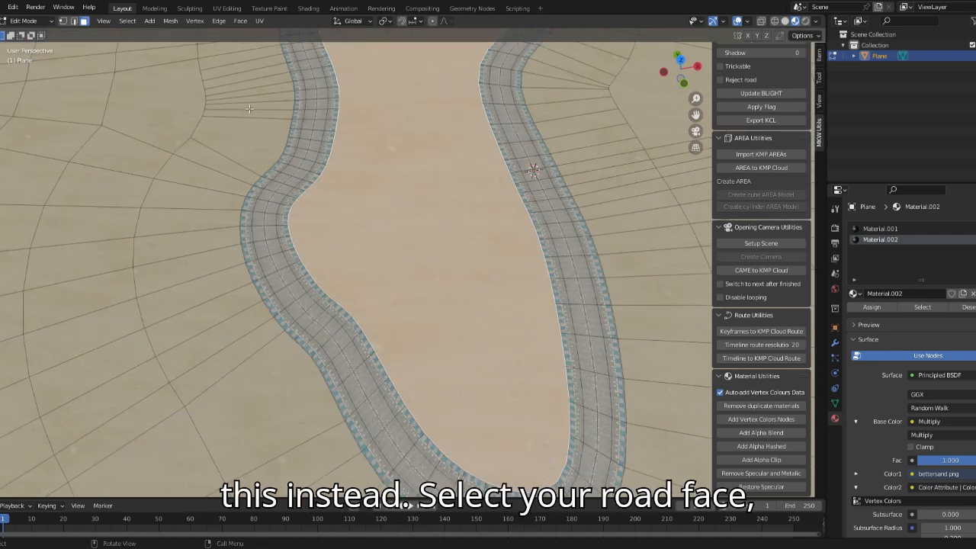
pyautogui.click(882, 232)
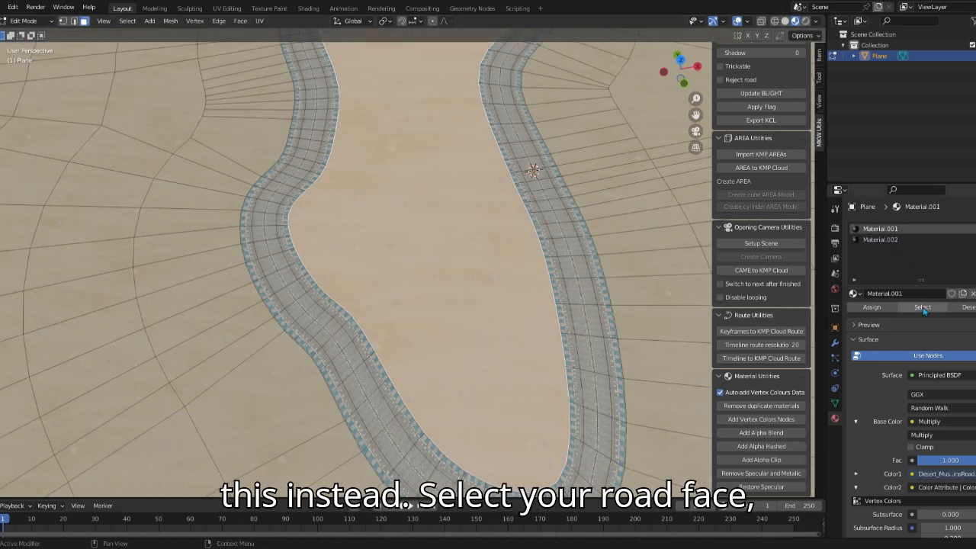
pyautogui.click(921, 306)
pyautogui.keyDown('shift'); pyautogui.click(538, 300); pyautogui.keyUp('shift')
pyautogui.click(26, 20)
pyautogui.click(30, 72)
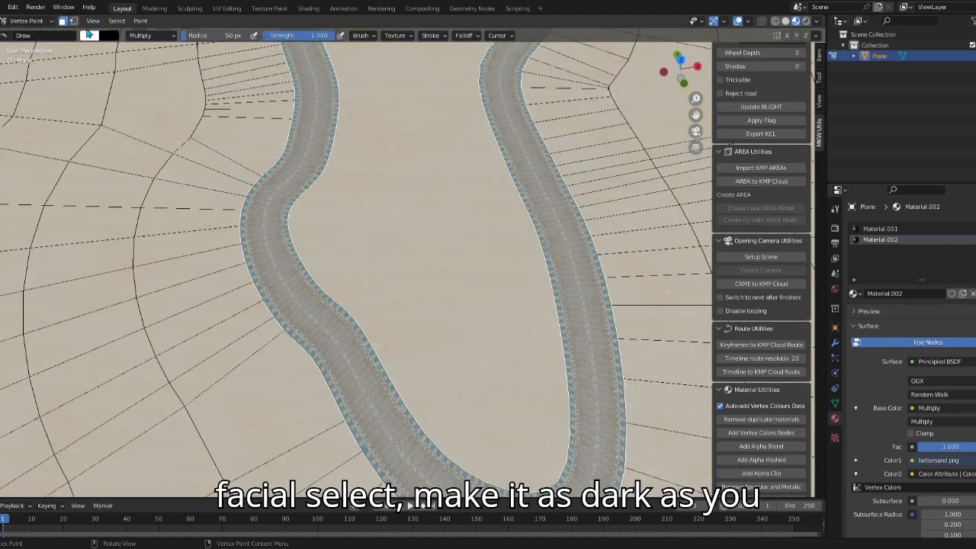
# - Darken the brush color to grey and fill the selected road faces with it
pyautogui.click(89, 35)
pyautogui.moveTo(174, 68); pyautogui.dragTo(172, 91)
pyautogui.hotkey('shift', 'k')
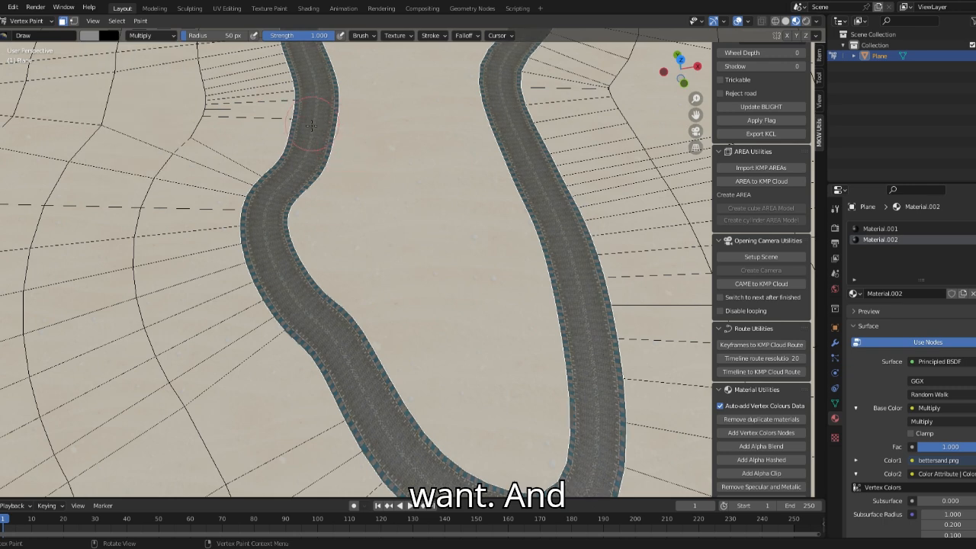
# - Return to Edit Mode with edge selection and select one starting edge on the road's middle line
pyautogui.click(27, 21)
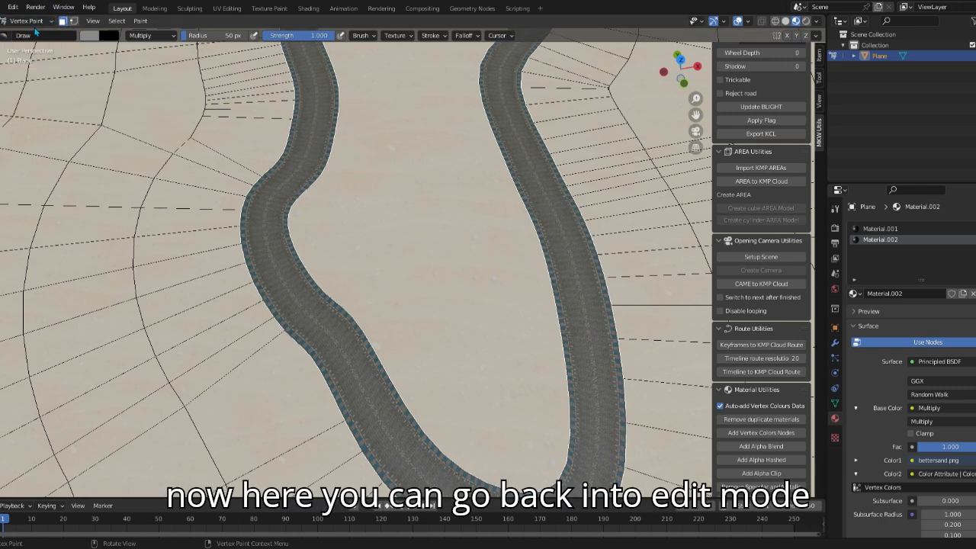
pyautogui.click(41, 23)
pyautogui.click(30, 39)
pyautogui.click(74, 21)
pyautogui.click(282, 289)
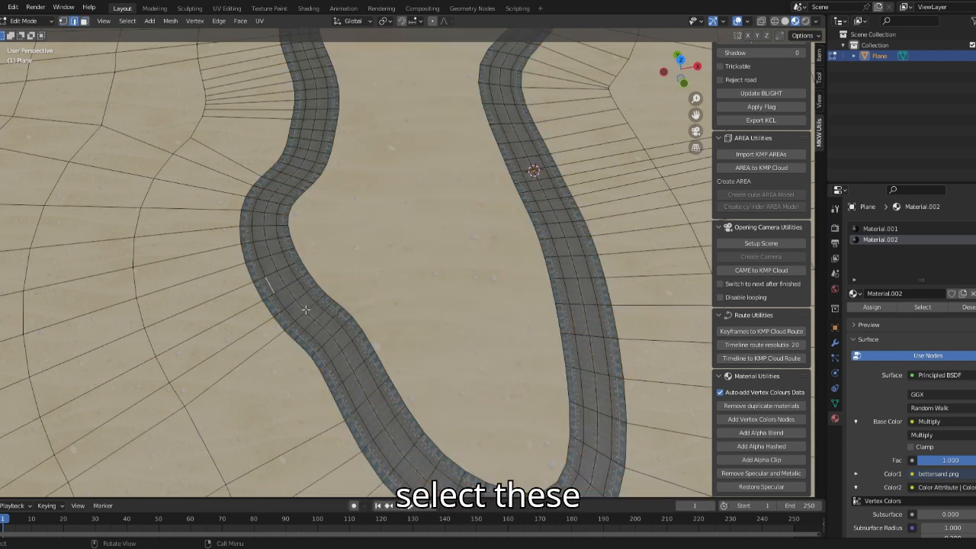
pyautogui.press('c')
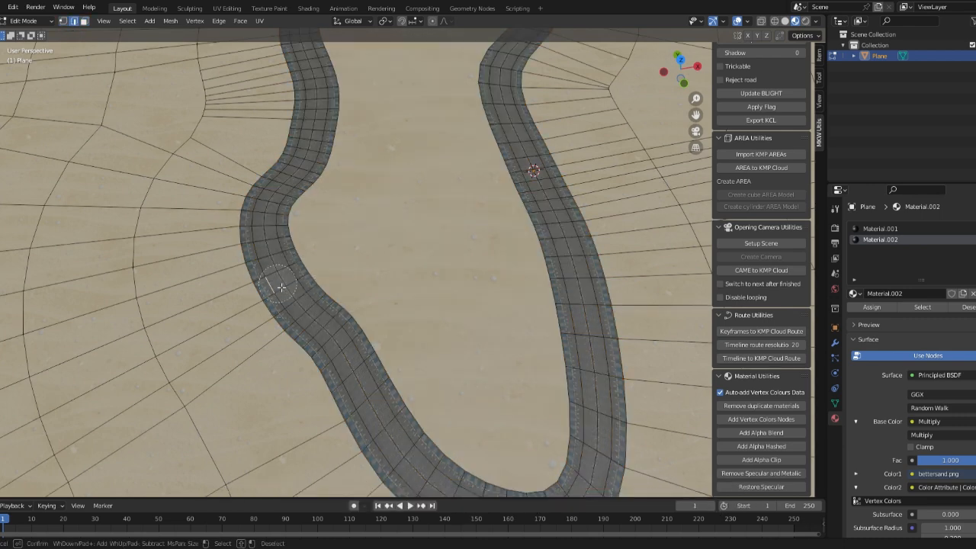
pyautogui.moveTo(276, 279); pyautogui.dragTo(279, 276)
pyautogui.rightClick(284, 288)
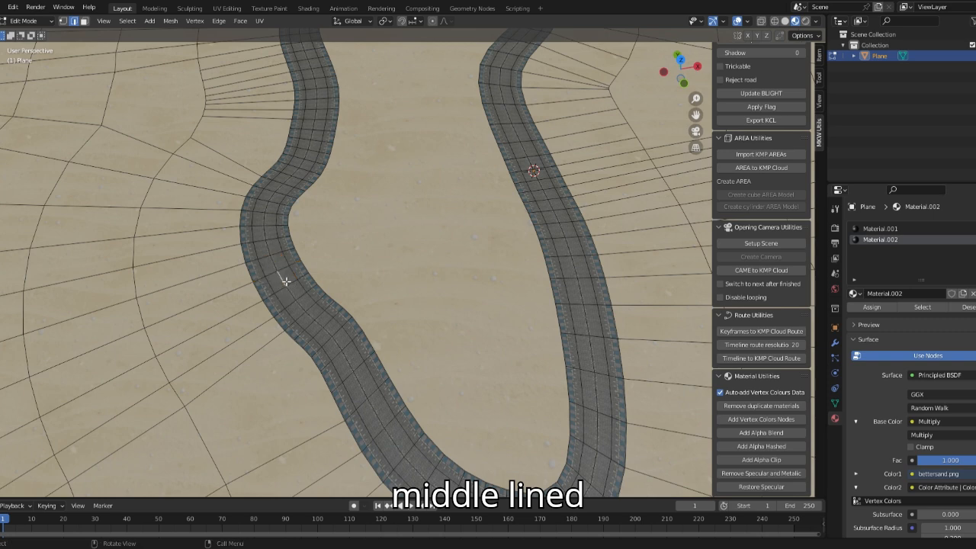
# - Extend the edge selection along the road's middle line all the way around the track
pyautogui.scroll(-5, 286, 284)
pyautogui.keyDown('ctrl'); pyautogui.click(477, 360); pyautogui.keyUp('ctrl')
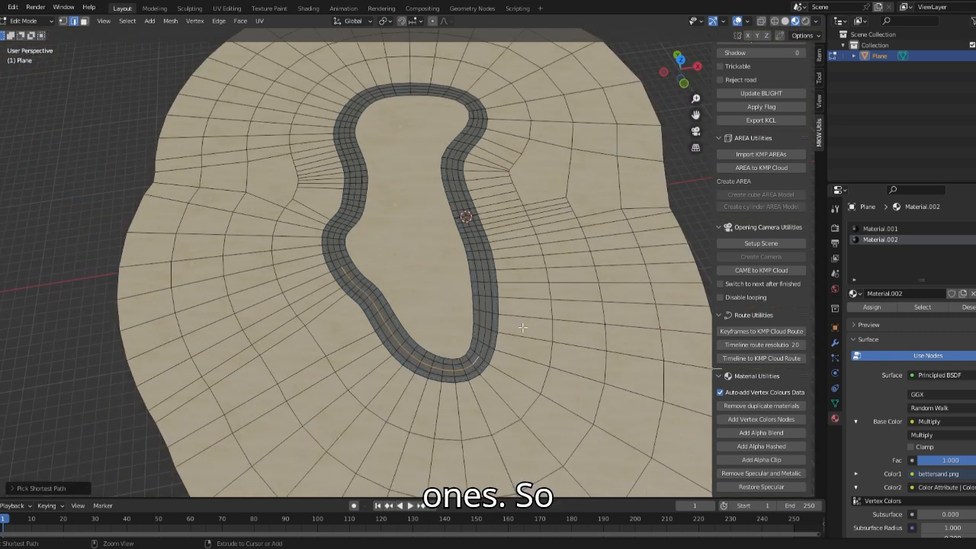
pyautogui.keyDown('ctrl'); pyautogui.click(456, 181); pyautogui.keyUp('ctrl')
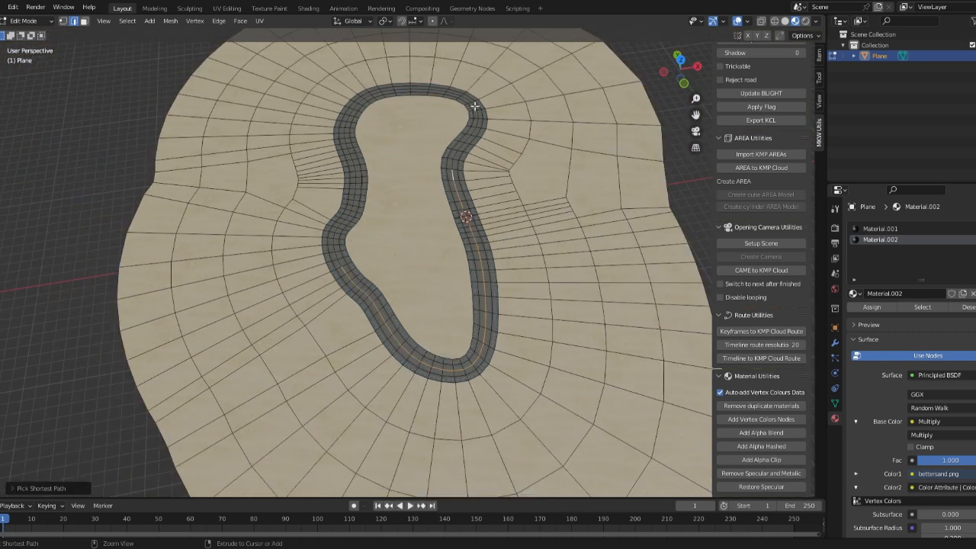
pyautogui.keyDown('ctrl'); pyautogui.click(421, 91); pyautogui.keyUp('ctrl')
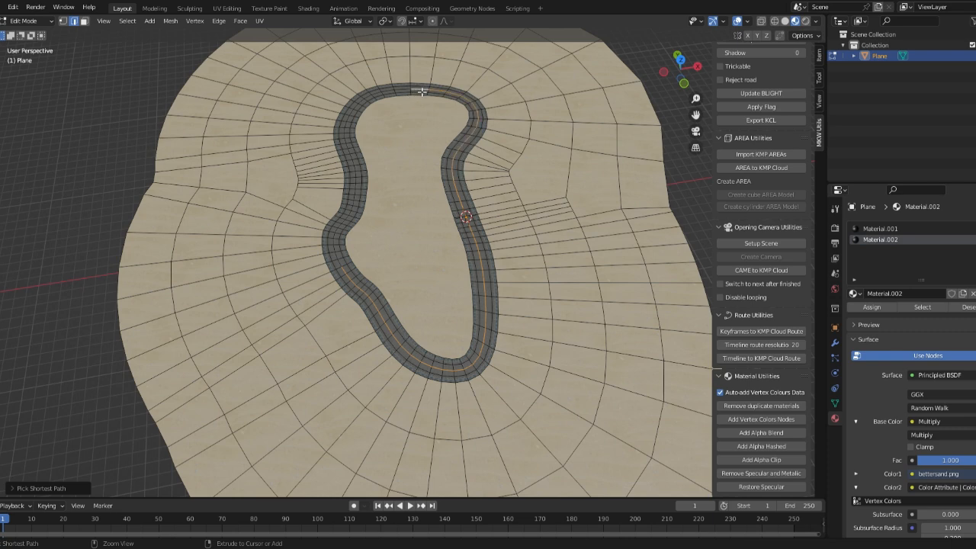
pyautogui.keyDown('ctrl'); pyautogui.click(353, 160); pyautogui.keyUp('ctrl')
pyautogui.keyDown('ctrl'); pyautogui.click(343, 261); pyautogui.keyUp('ctrl')
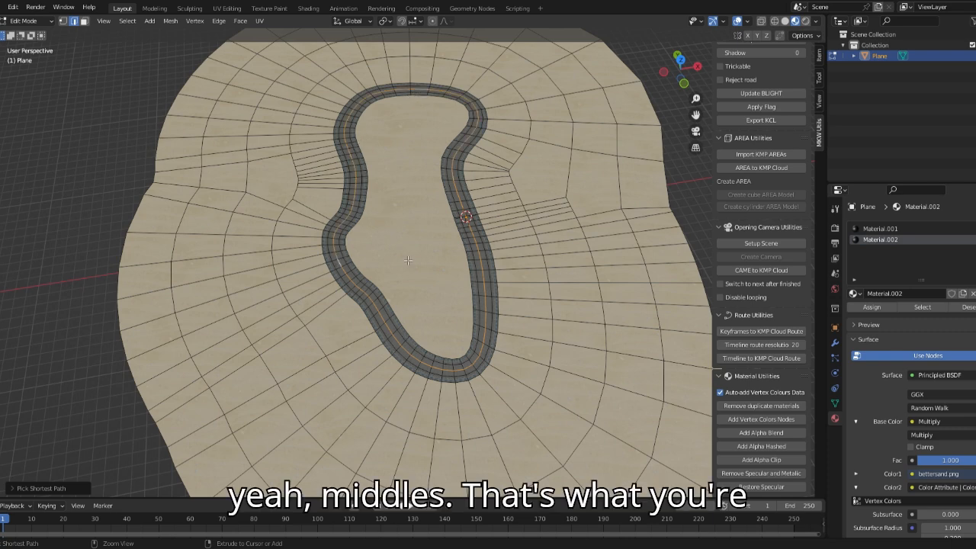
# - Add the lengthwise edge loop between the middle line and the road's inner border to the selection
pyautogui.keyDown('ctrl'); pyautogui.click(481, 352); pyautogui.keyUp('ctrl')
pyautogui.keyDown('ctrl'); pyautogui.click(474, 134); pyautogui.keyUp('ctrl')
pyautogui.keyDown('ctrl'); pyautogui.click(380, 102); pyautogui.keyUp('ctrl')
pyautogui.keyDown('ctrl'); pyautogui.click(343, 244); pyautogui.keyUp('ctrl')
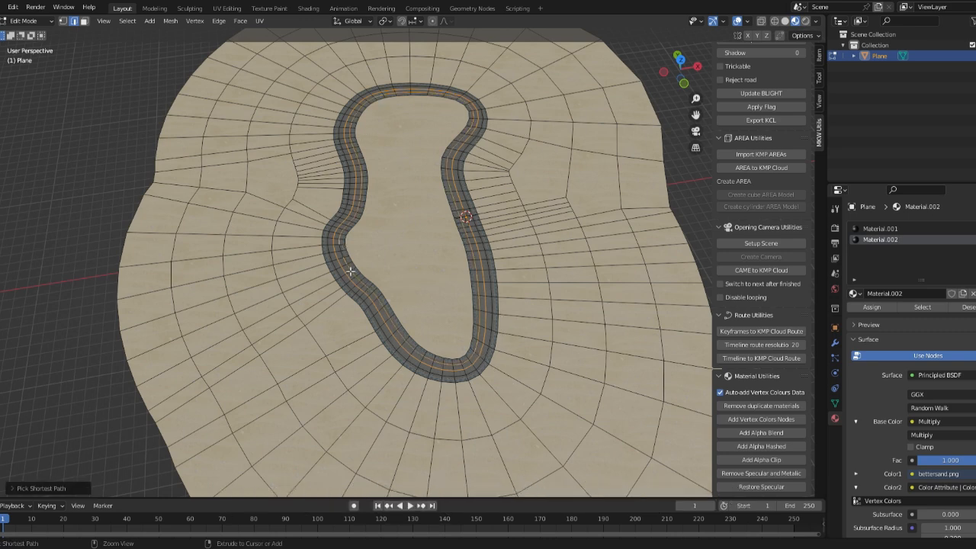
pyautogui.keyDown('shift'); pyautogui.click(346, 262); pyautogui.keyUp('shift')
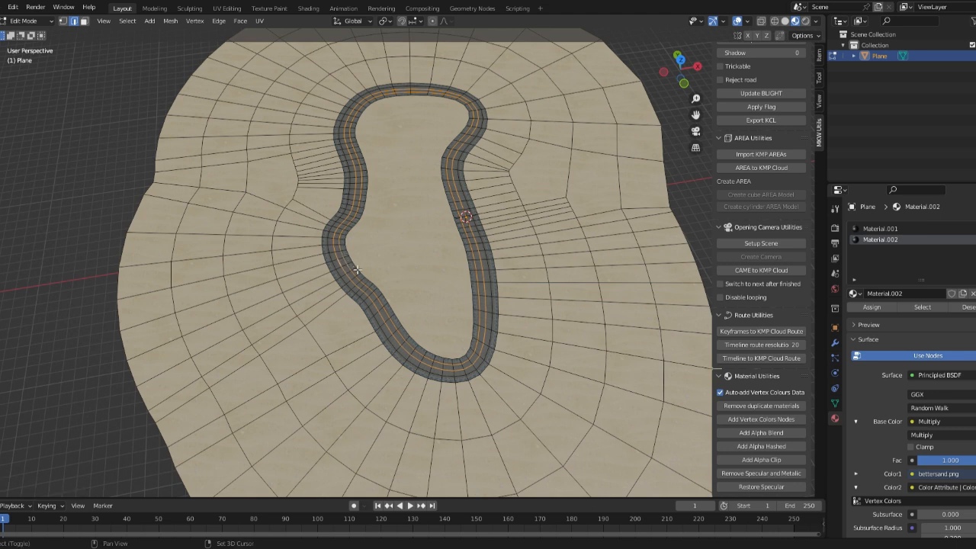
# - Add the lengthwise edge loop between the middle line and the road's outer border to the selection
pyautogui.keyDown('ctrl'); pyautogui.click(461, 374); pyautogui.keyUp('ctrl')
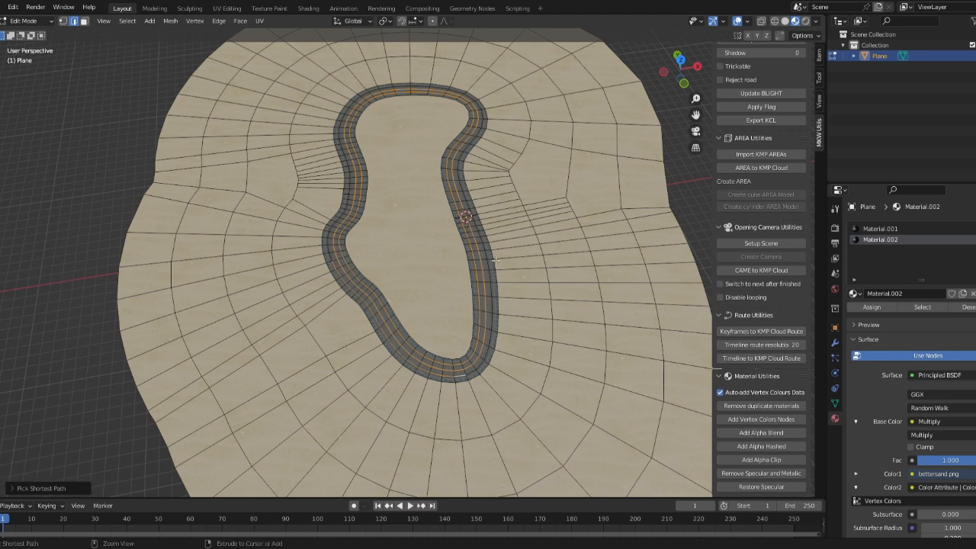
pyautogui.keyDown('ctrl'); pyautogui.click(466, 195); pyautogui.keyUp('ctrl')
pyautogui.keyDown('ctrl'); pyautogui.click(484, 112); pyautogui.keyUp('ctrl')
pyautogui.keyDown('ctrl'); pyautogui.click(374, 92); pyautogui.keyUp('ctrl')
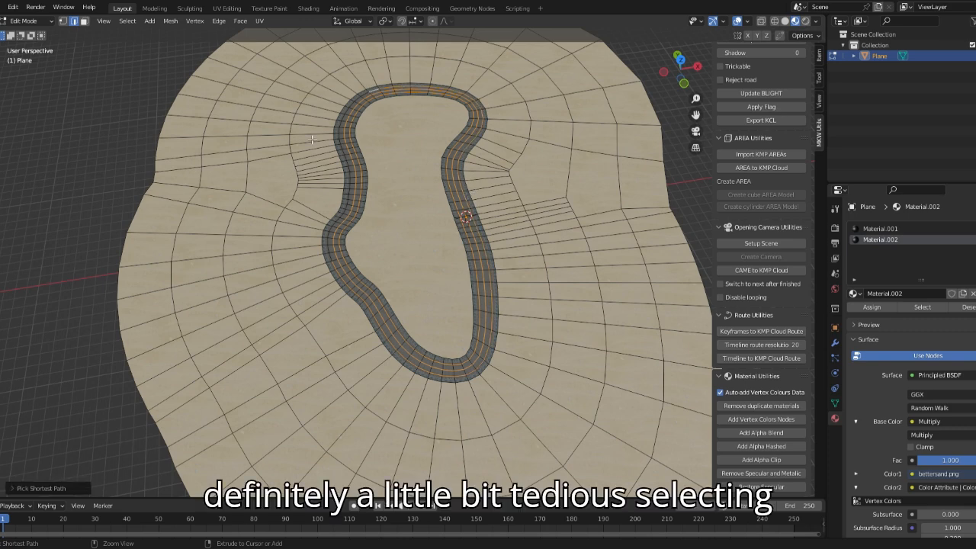
pyautogui.keyDown('ctrl'); pyautogui.click(336, 225); pyautogui.keyUp('ctrl')
pyautogui.keyDown('ctrl'); pyautogui.click(333, 264); pyautogui.keyUp('ctrl')
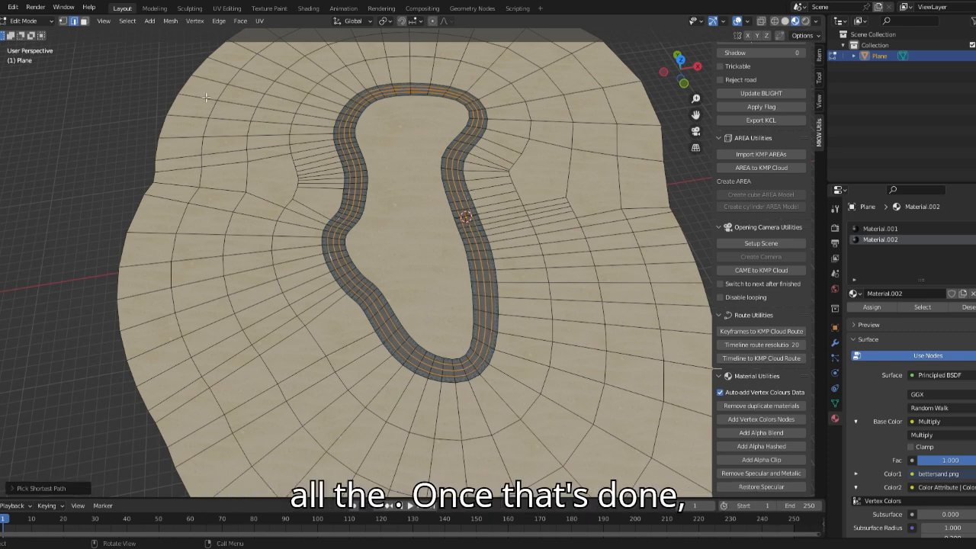
# - In Vertex Paint with vertex selection masking, fill the selected middle vertices of the road with white
pyautogui.click(23, 21)
pyautogui.click(27, 67)
pyautogui.click(72, 21)
pyautogui.click(89, 35)
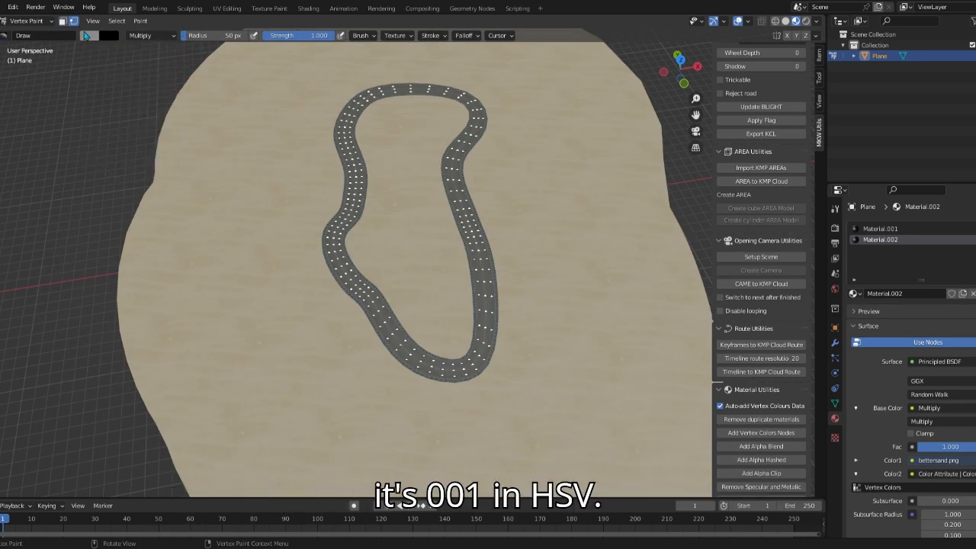
pyautogui.moveTo(176, 69); pyautogui.dragTo(176, 49)
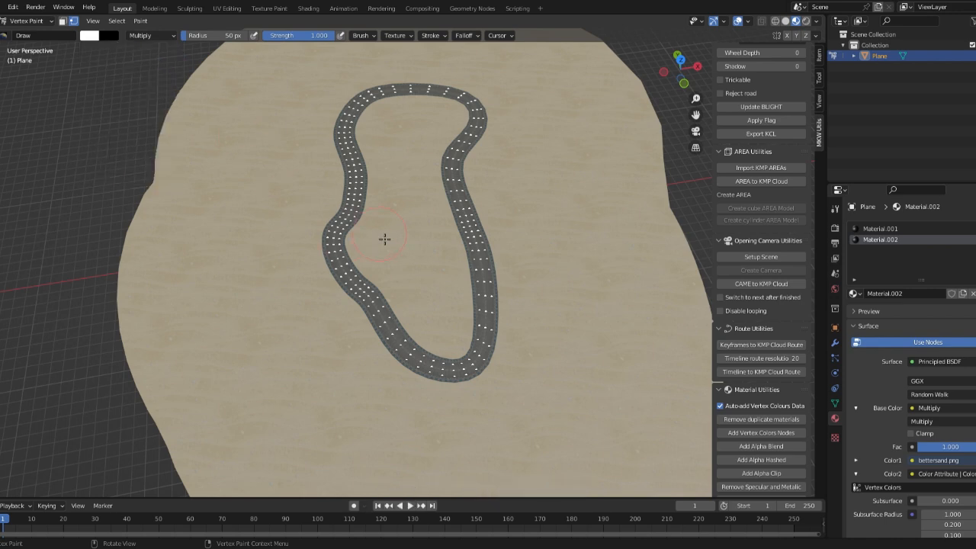
pyautogui.hotkey('shift', 'k')
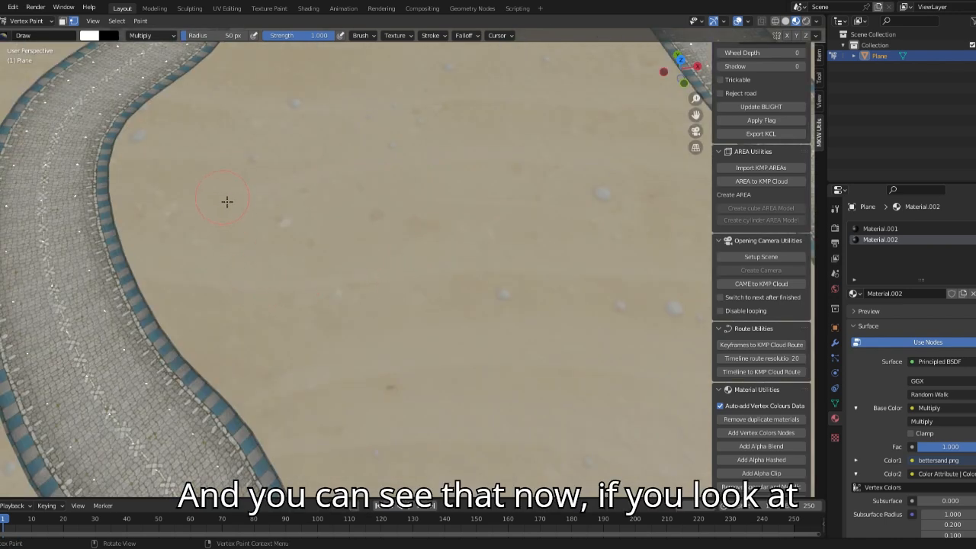
# - Return to Object Mode and examine the shading along both edges of the road
pyautogui.scroll(-4, 230, 200)
pyautogui.click(24, 22)
pyautogui.click(28, 35)
pyautogui.scroll(2, 46, 141)
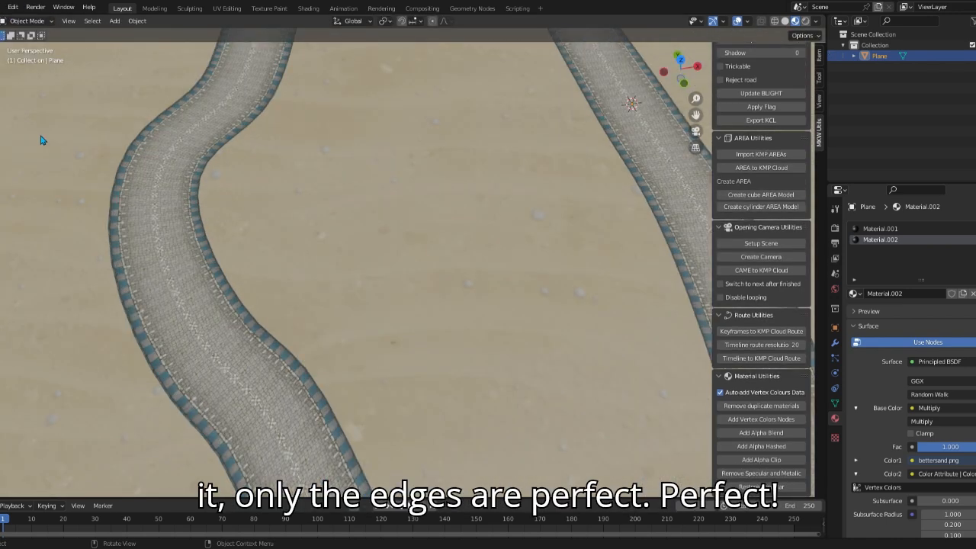
pyautogui.scroll(-8, 264, 161)
pyautogui.scroll(2, 335, 191)
pyautogui.moveTo(335, 190); pyautogui.dragTo(87, 198, button='middle')
pyautogui.scroll(7, 320, 237)
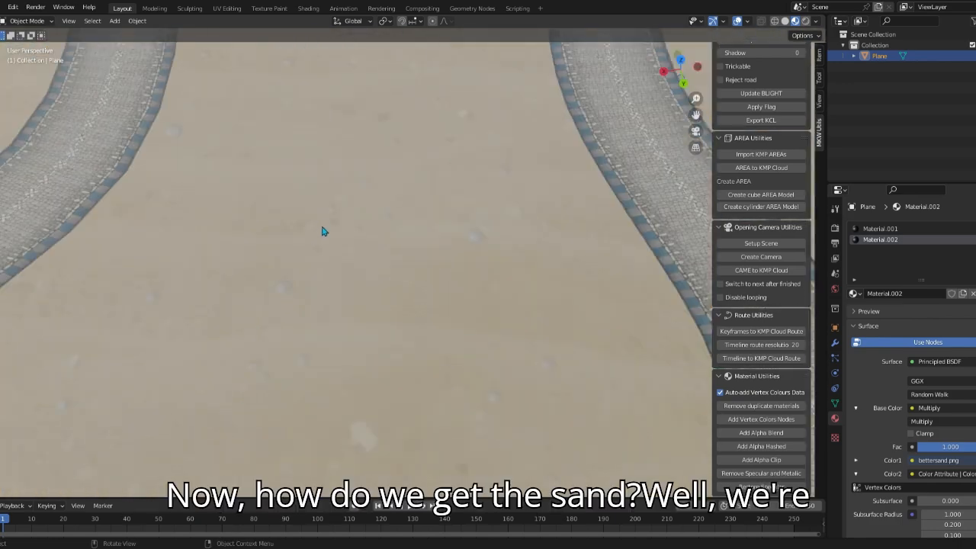
# - Examine the track and the surrounding sand from several angles and distances
pyautogui.scroll(-8, 322, 206)
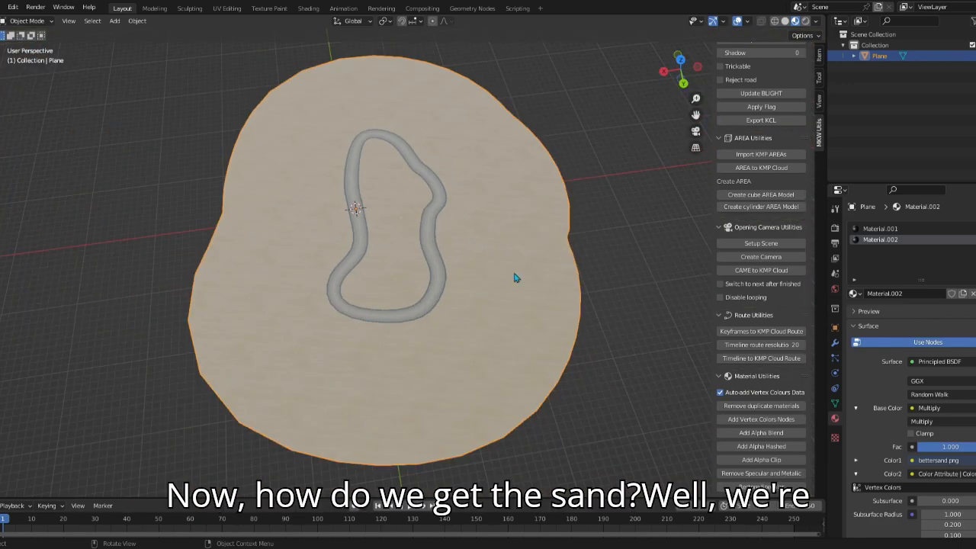
pyautogui.scroll(5, 431, 180)
pyautogui.moveTo(432, 181); pyautogui.dragTo(273, 167, button='middle')
pyautogui.scroll(-5, 431, 163)
pyautogui.scroll(3, 431, 164)
pyautogui.moveTo(438, 203); pyautogui.dragTo(374, 210, button='middle')
pyautogui.scroll(-5, 380, 167)
pyautogui.scroll(5, 418, 175)
# - Select the sand's first edge loop outside the road in Edit Mode, and switch to Vertex Paint with that selection
pyautogui.press('Tab')
pyautogui.scroll(-4, 490, 203)
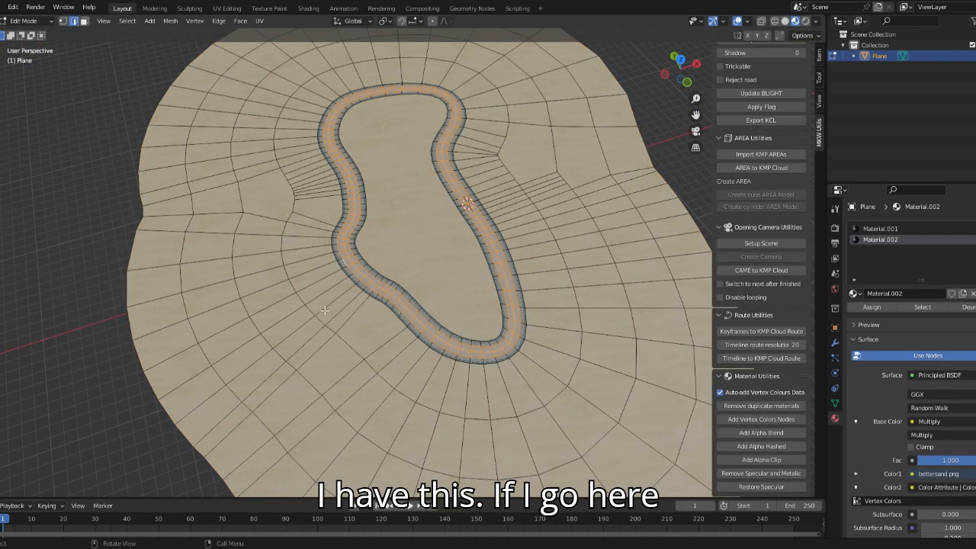
pyautogui.click(299, 304)
pyautogui.keyDown('ctrl'); pyautogui.click(555, 398); pyautogui.keyUp('ctrl')
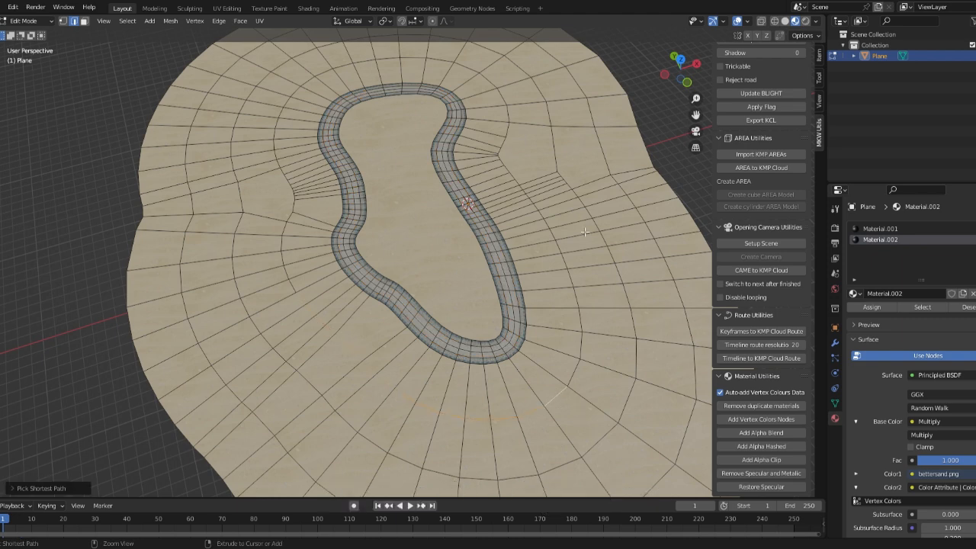
pyautogui.keyDown('ctrl'); pyautogui.click(507, 130); pyautogui.keyUp('ctrl')
pyautogui.keyDown('ctrl'); pyautogui.click(389, 61); pyautogui.keyUp('ctrl')
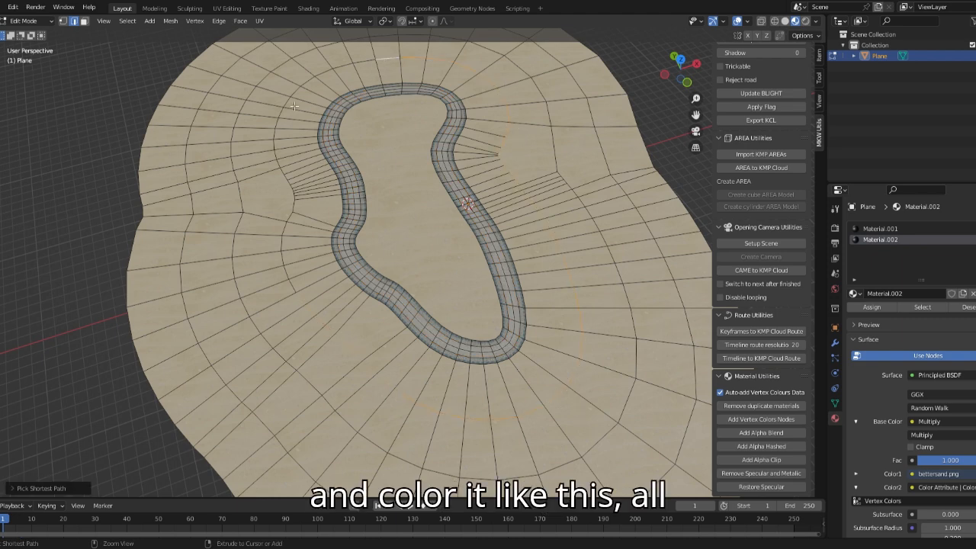
pyautogui.keyDown('ctrl'); pyautogui.click(294, 286); pyautogui.keyUp('ctrl')
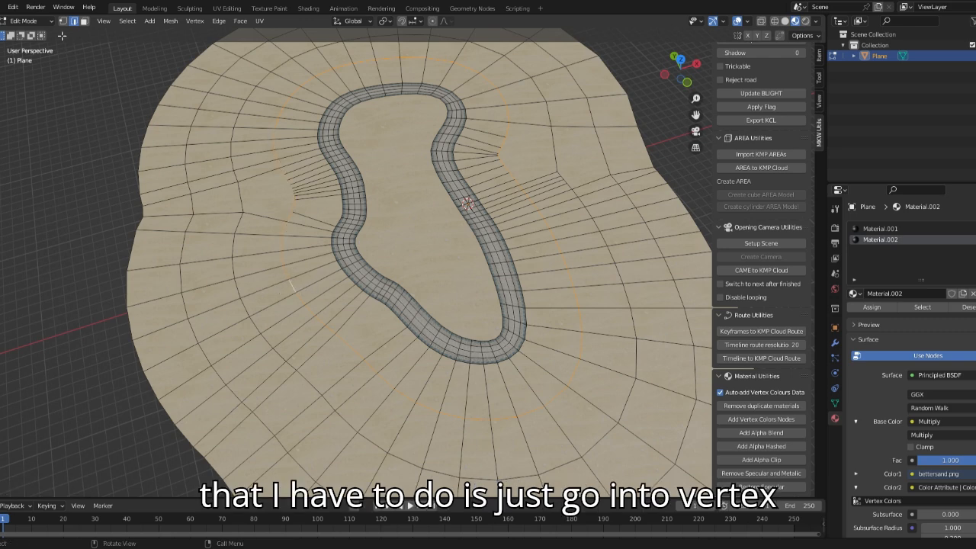
pyautogui.click(31, 21)
pyautogui.click(31, 70)
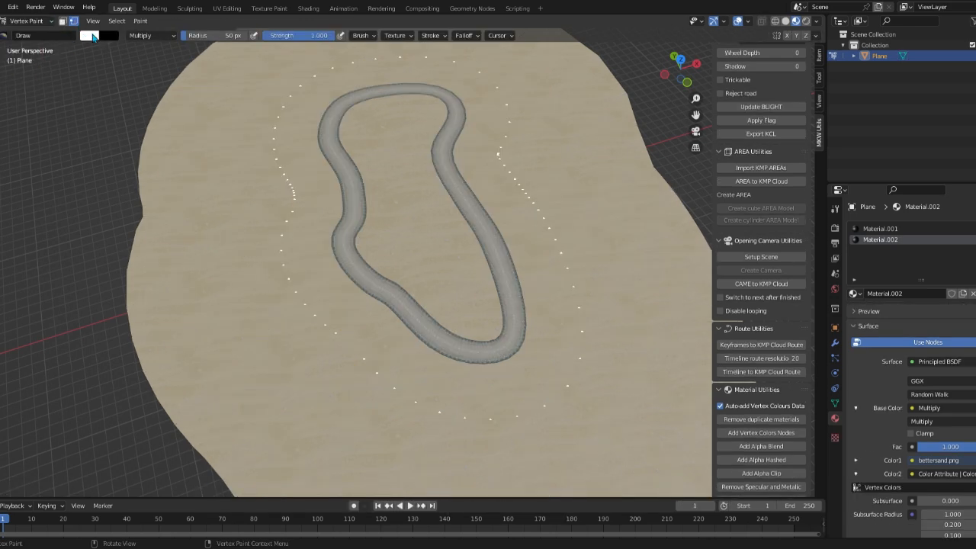
# - Try filling the selected sand vertices with a muted yellow (H 0.147, S 0.552, V 0.800), and undo the fill
pyautogui.click(92, 37)
pyautogui.moveTo(137, 85)
pyautogui.mouseDown()
pyautogui.moveTo(134, 52)
pyautogui.moveTo(109, 108)
pyautogui.mouseUp()
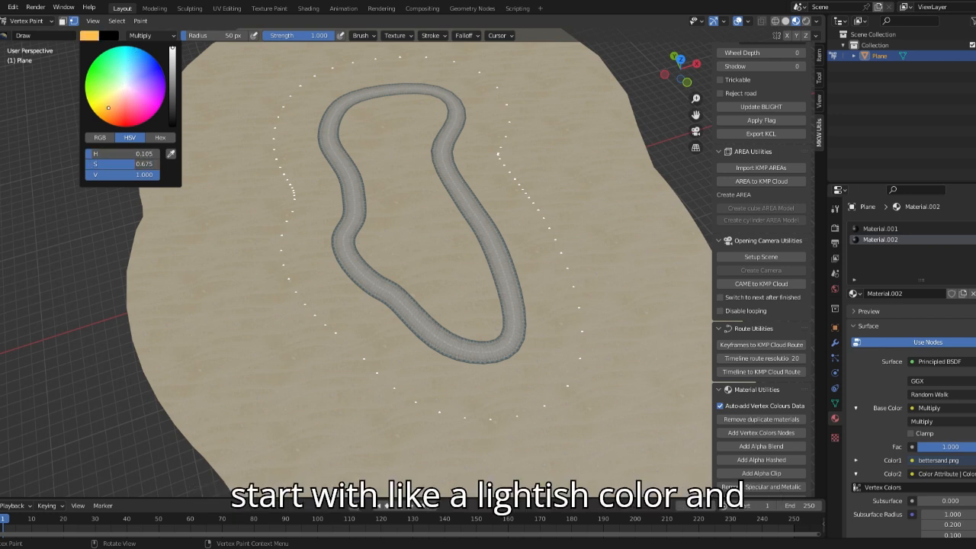
pyautogui.click(173, 60)
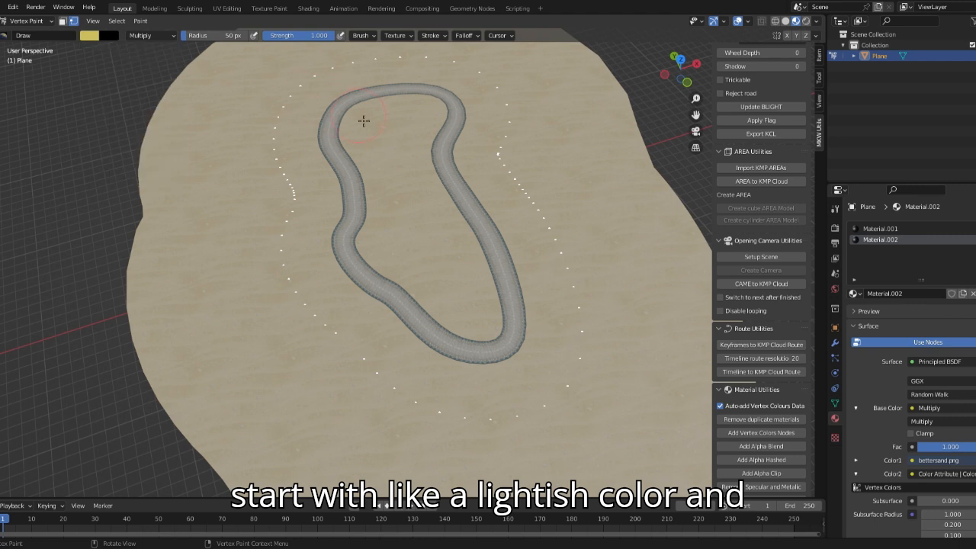
pyautogui.hotkey('shift', 'k')
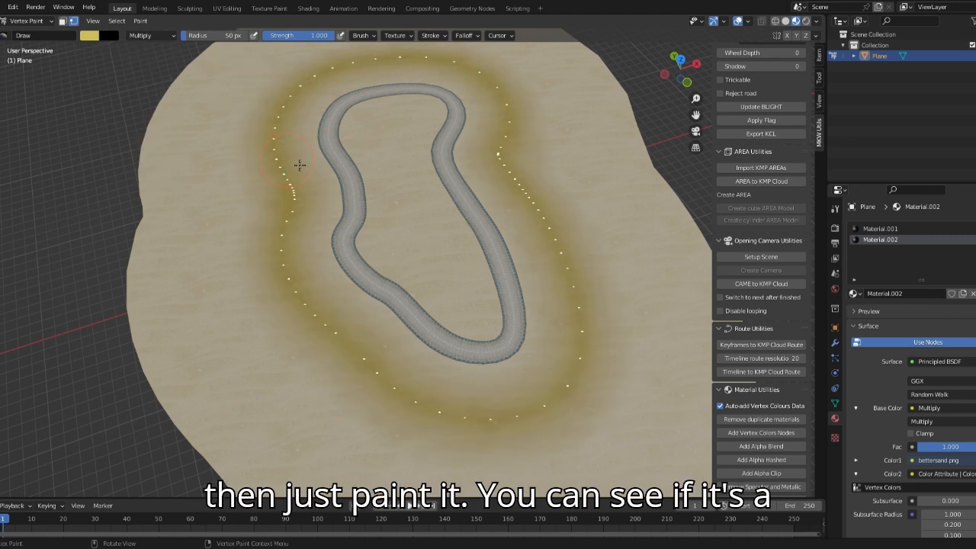
pyautogui.hotkey('ctrl', 'z')
# - Try filling the same sand loop with a brighter yellow, and undo the fill
pyautogui.click(89, 35)
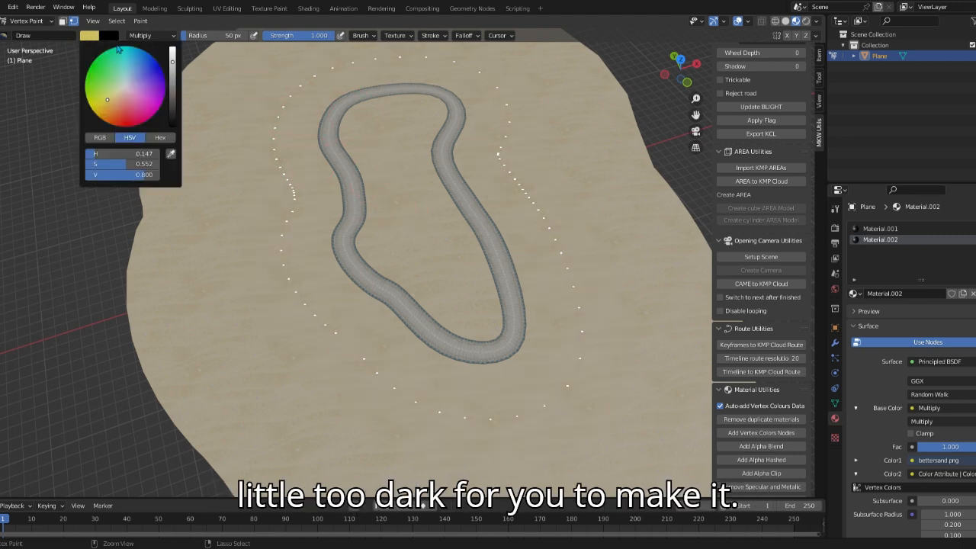
pyautogui.click(175, 55)
pyautogui.hotkey('shift', 'k')
pyautogui.hotkey('ctrl', 'z')
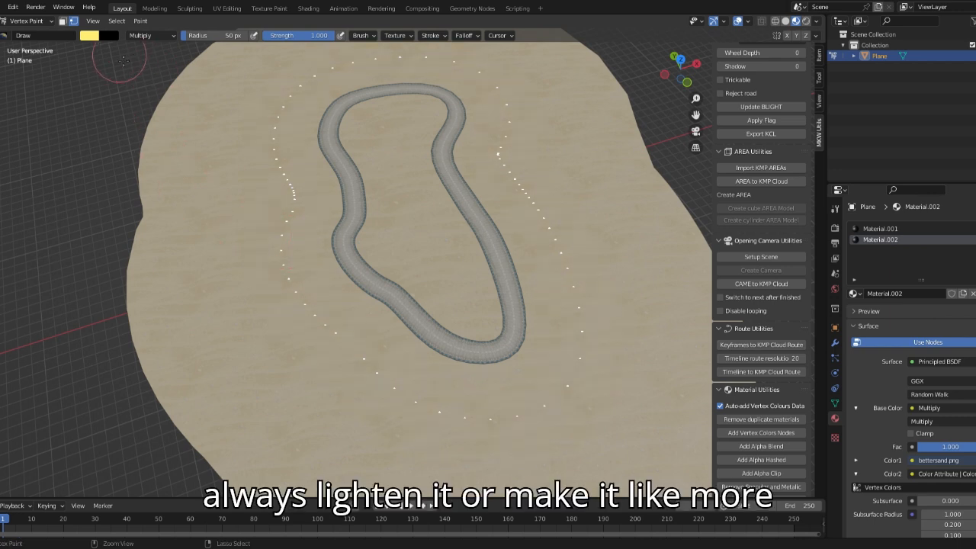
# - Fill the selected sand loop around the road with a pale, less saturated yellow
pyautogui.click(90, 35)
pyautogui.moveTo(103, 113); pyautogui.dragTo(114, 90)
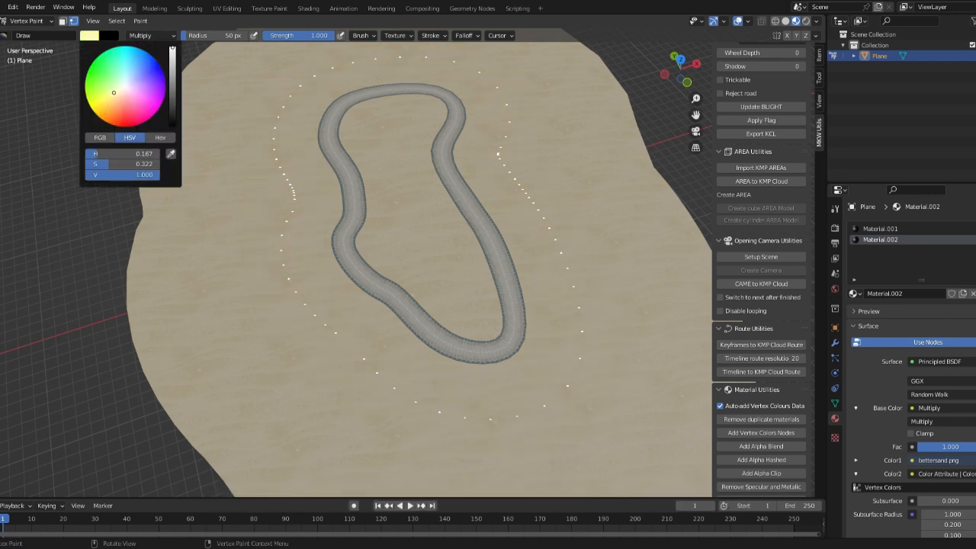
pyautogui.hotkey('shift', 'k')
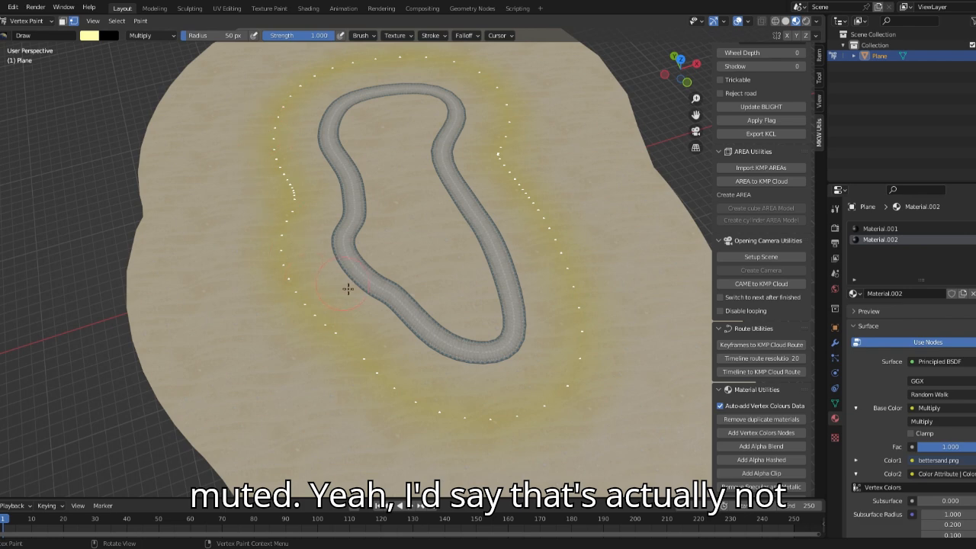
# - Select the next edge loop outward from the yellow band in Edit Mode, and switch back to Vertex Paint
pyautogui.press('Tab')
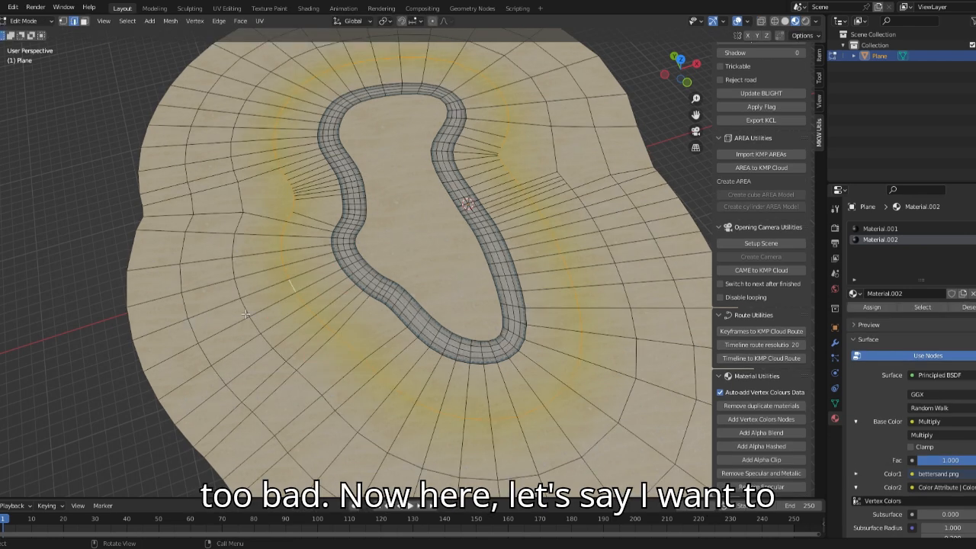
pyautogui.scroll(-1, 488, 465)
pyautogui.keyDown('ctrl'); pyautogui.click(536, 425); pyautogui.keyUp('ctrl')
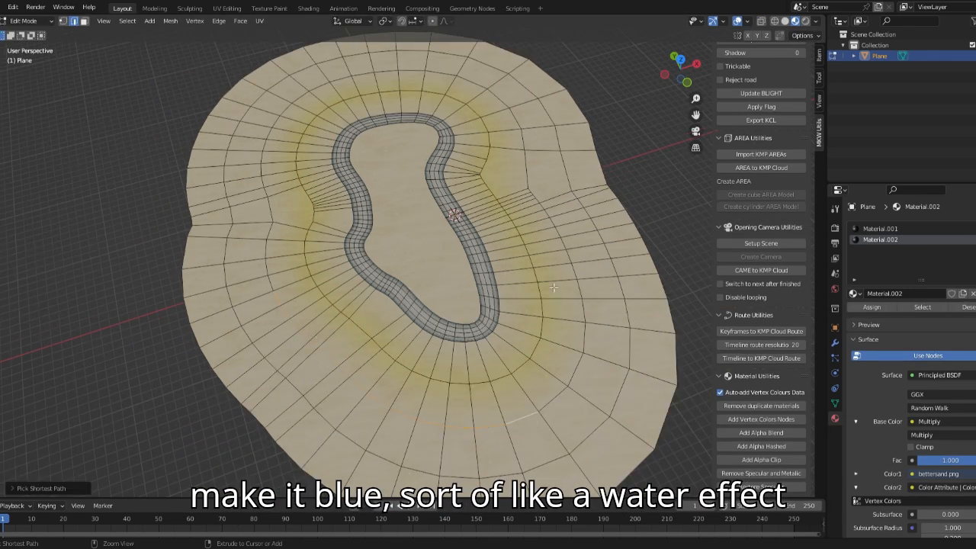
pyautogui.keyDown('ctrl'); pyautogui.click(364, 75); pyautogui.keyUp('ctrl')
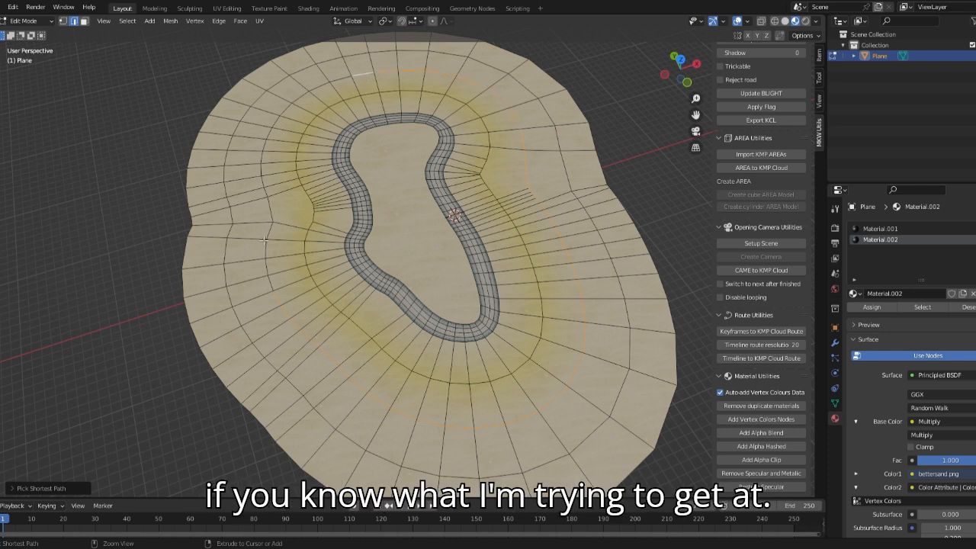
pyautogui.keyDown('ctrl'); pyautogui.click(272, 284); pyautogui.keyUp('ctrl')
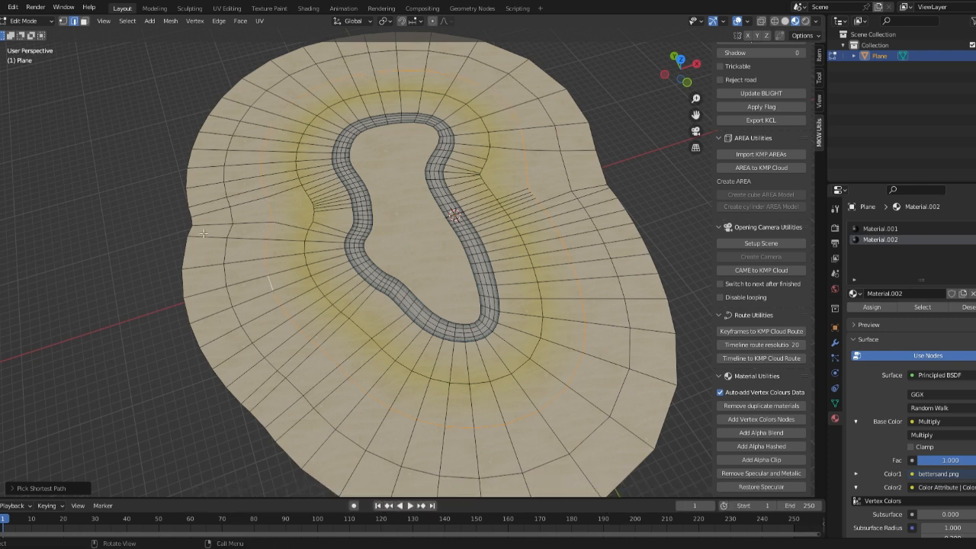
pyautogui.click(38, 21)
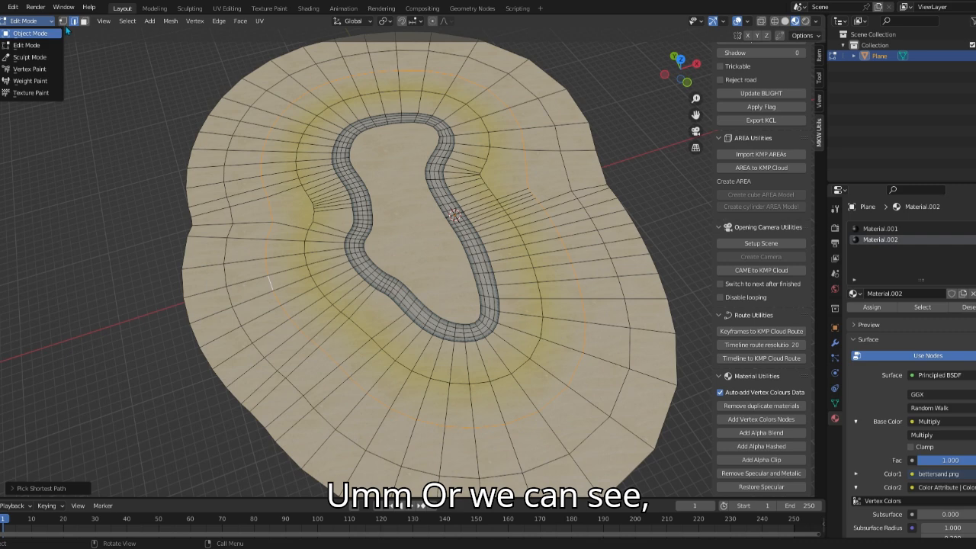
pyautogui.click(38, 21)
pyautogui.click(29, 69)
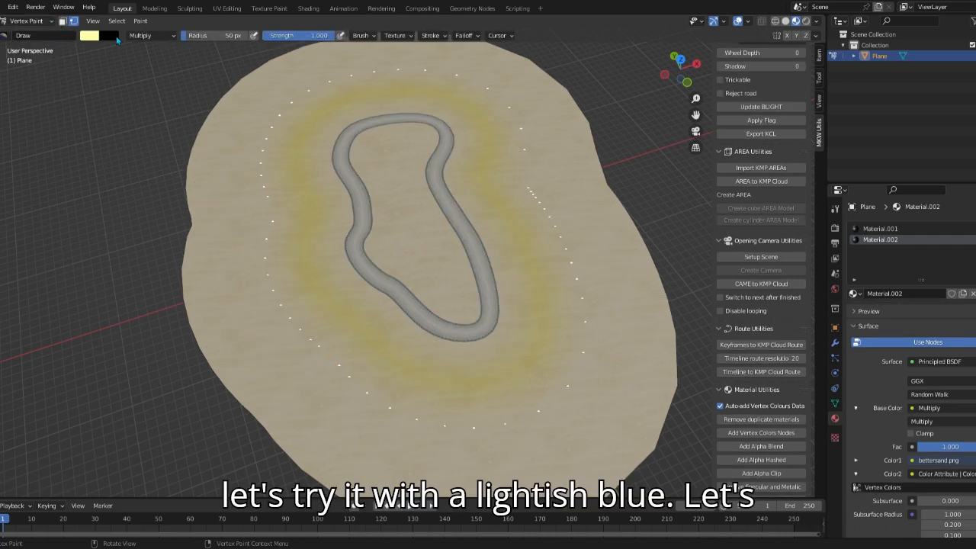
# - Try filling the selected loop outside the yellow band with light blue for a water effect, and undo the fill
pyautogui.click(90, 37)
pyautogui.click(133, 70)
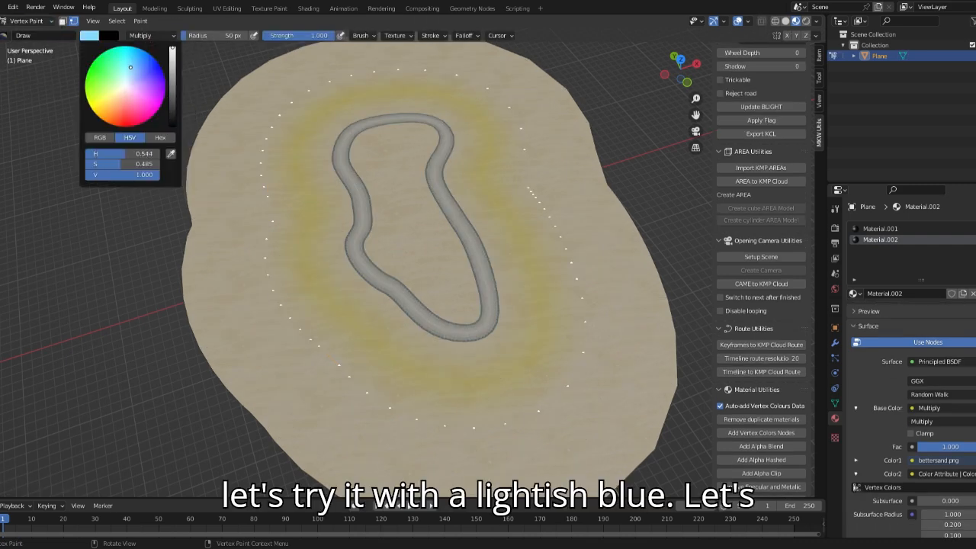
pyautogui.hotkey('shift', 'k')
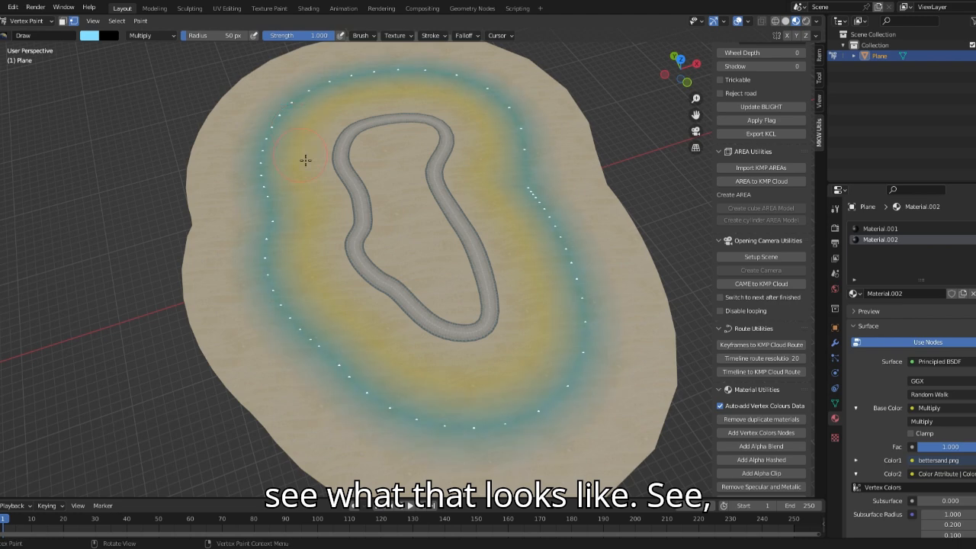
pyautogui.scroll(3, 217, 193)
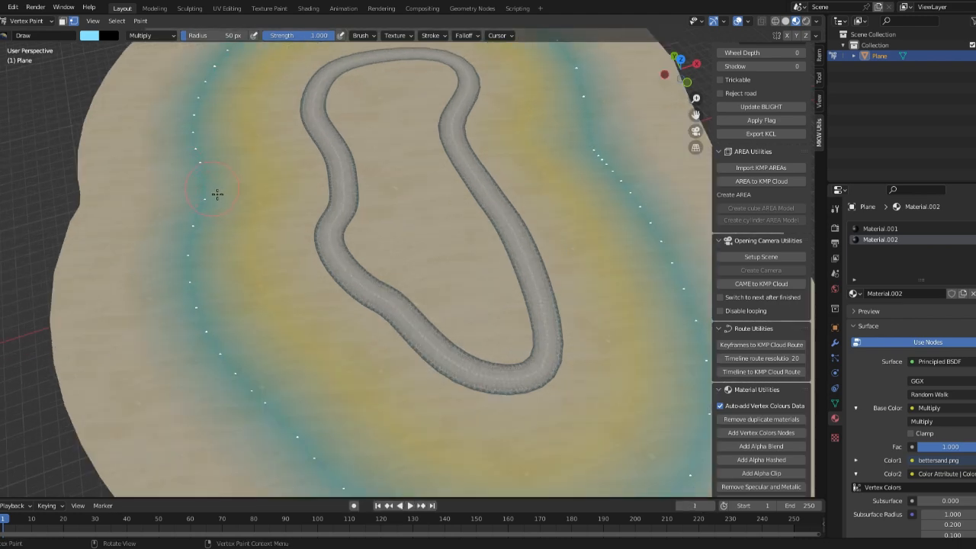
pyautogui.hotkey('ctrl', 'z')
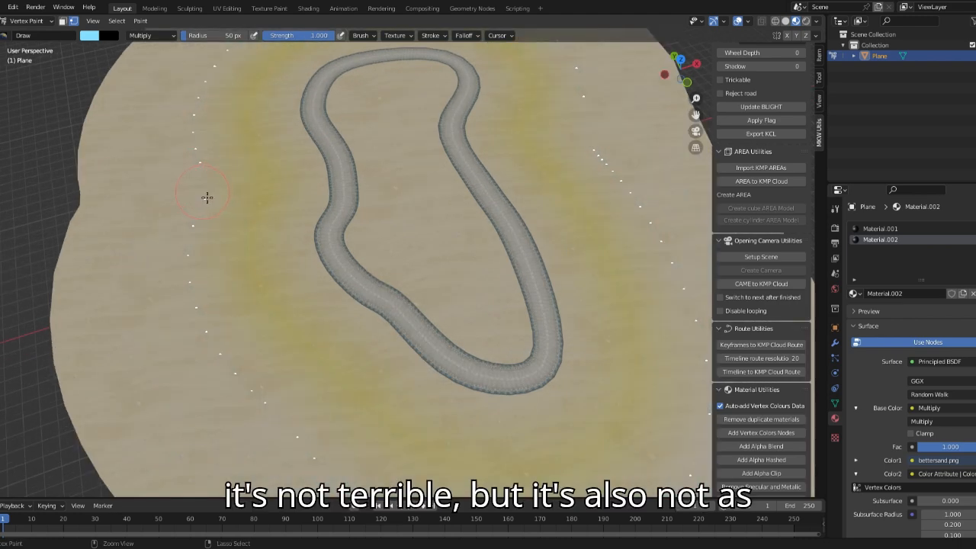
pyautogui.click(31, 21)
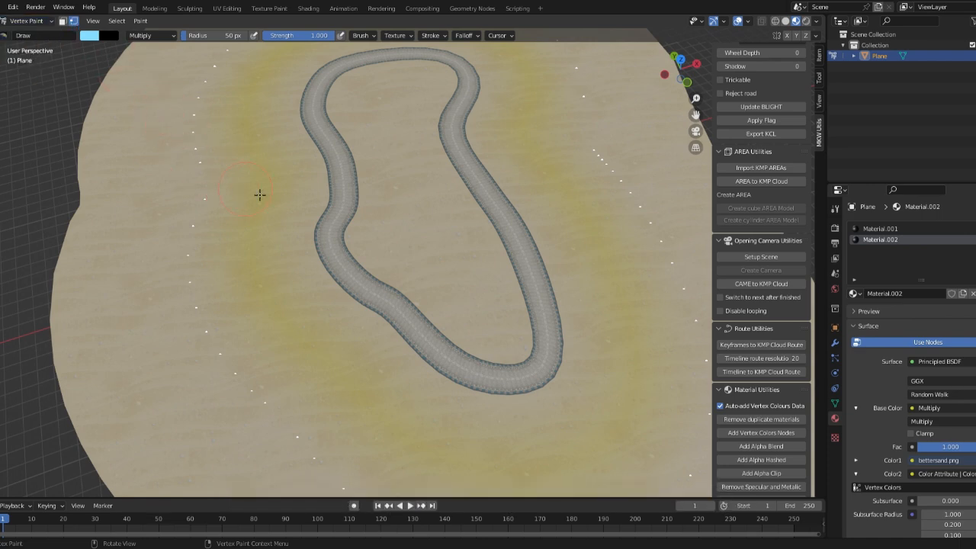
# - In Edit Mode with face selection, select the full ring of sand faces between the yellow loop and the next loop outward
pyautogui.press('Tab')
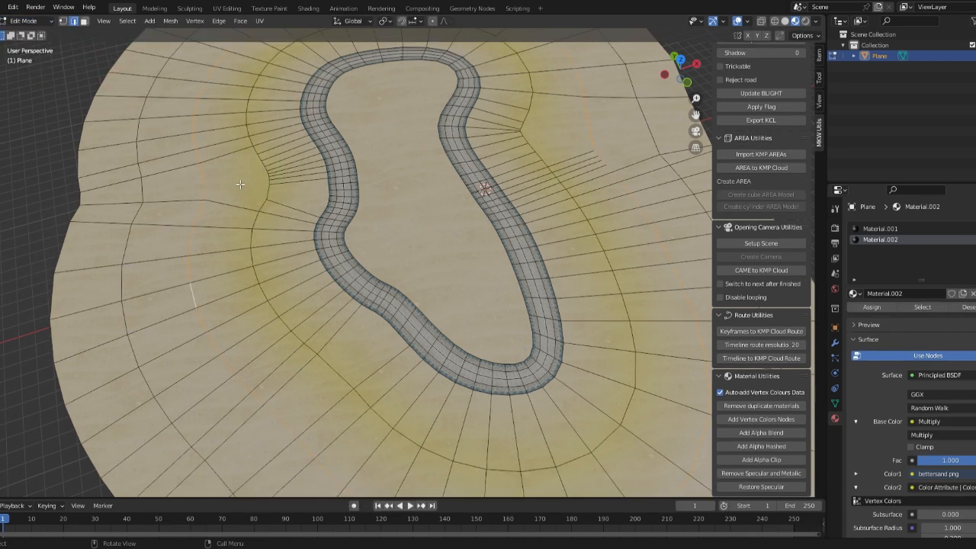
pyautogui.click(85, 22)
pyautogui.click(219, 128)
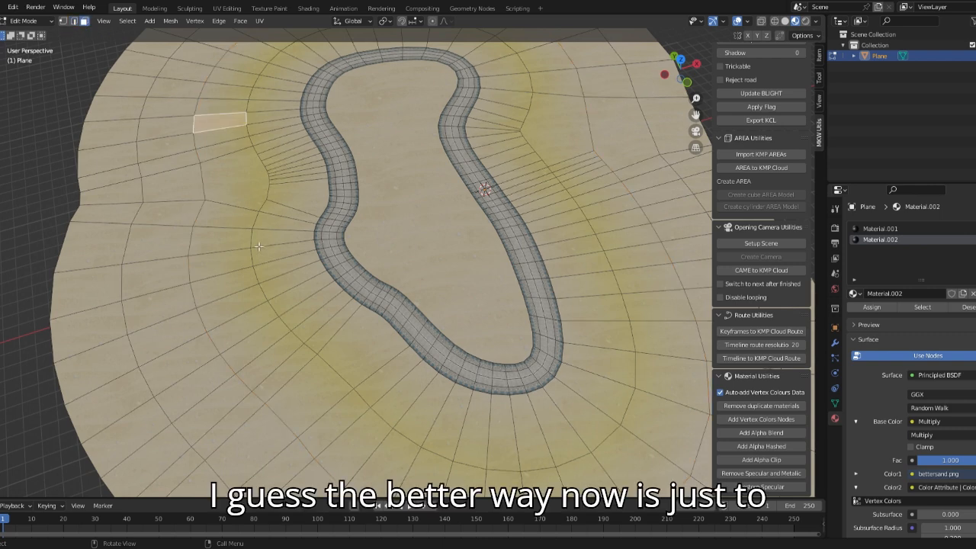
pyautogui.keyDown('ctrl'); pyautogui.click(310, 386); pyautogui.keyUp('ctrl')
pyautogui.scroll(-2, 313, 387)
pyautogui.keyDown('ctrl'); pyautogui.click(515, 391); pyautogui.keyUp('ctrl')
pyautogui.keyDown('ctrl'); pyautogui.click(547, 306); pyautogui.keyUp('ctrl')
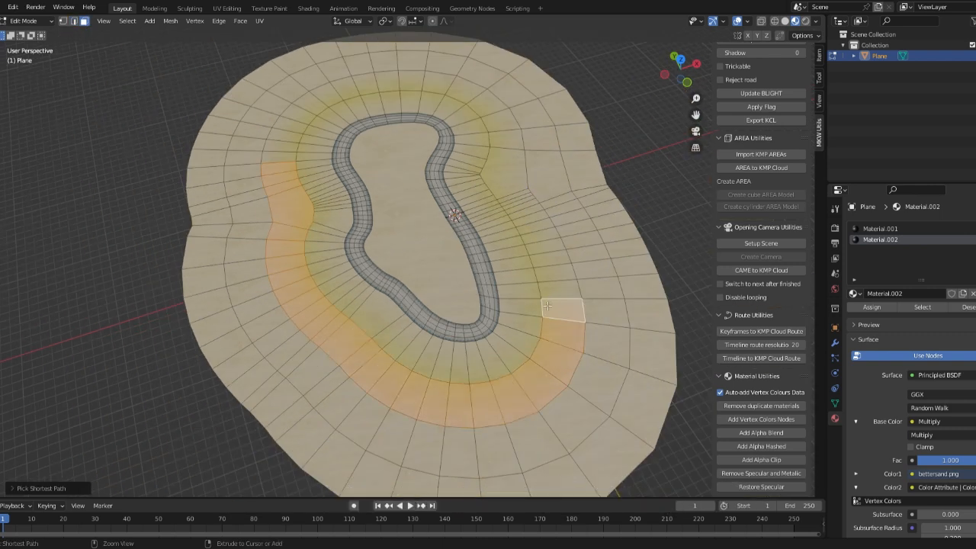
pyautogui.keyDown('ctrl'); pyautogui.click(462, 88); pyautogui.keyUp('ctrl')
pyautogui.keyDown('ctrl'); pyautogui.click(291, 145); pyautogui.keyUp('ctrl')
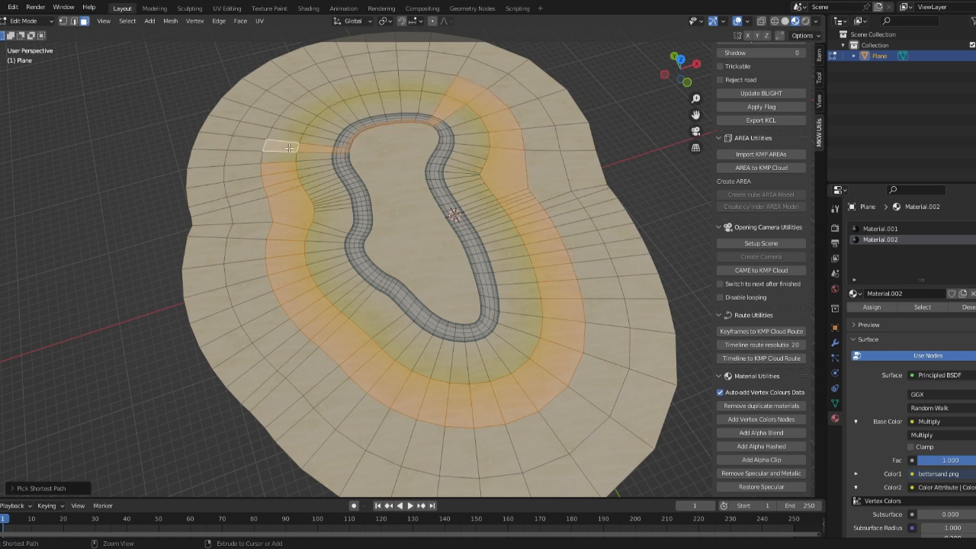
pyautogui.hotkey('ctrl', 'z')
pyautogui.keyDown('ctrl'); pyautogui.click(319, 96); pyautogui.keyUp('ctrl')
pyautogui.keyDown('ctrl'); pyautogui.click(278, 156); pyautogui.keyUp('ctrl')
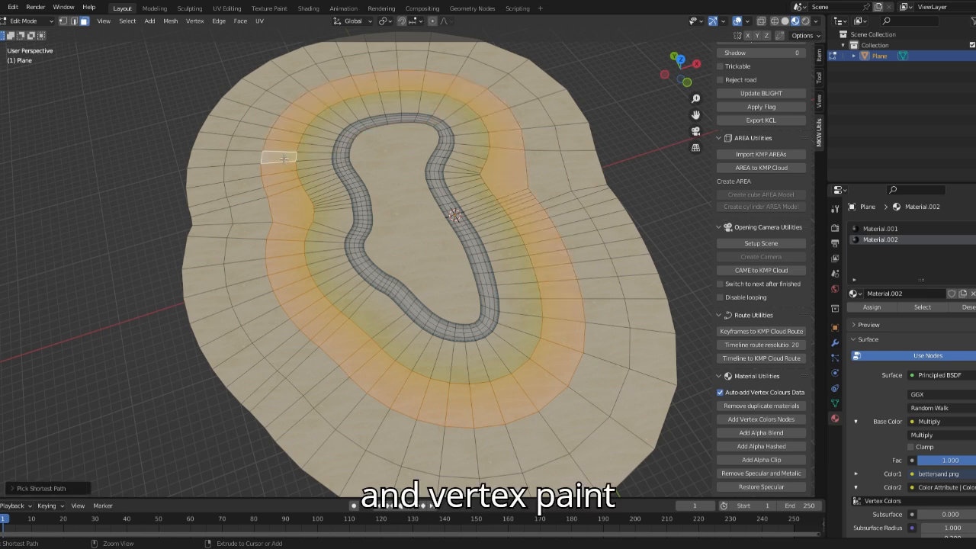
# - In Vertex Paint, try filling the selected ring of faces with bright yellow, and switch to vertex selection masking
pyautogui.click(29, 21)
pyautogui.click(35, 70)
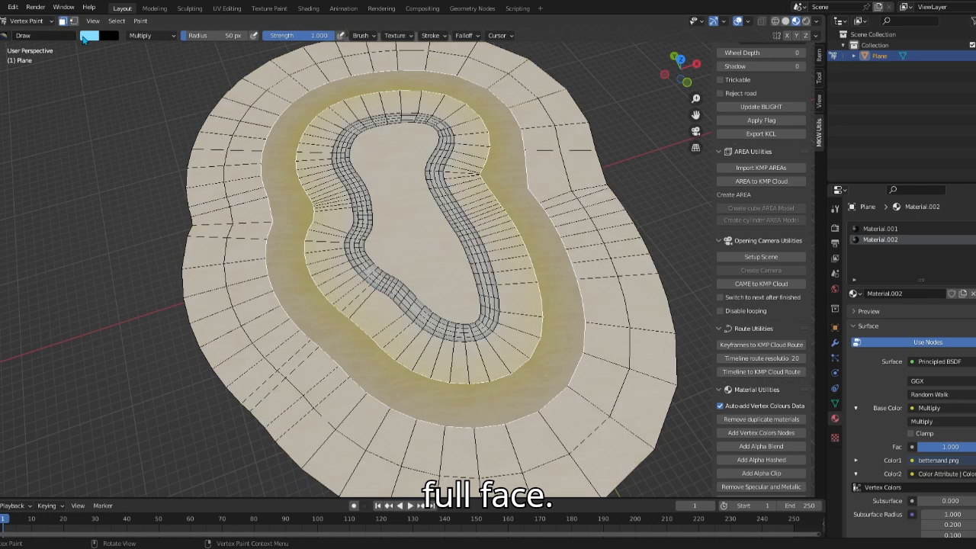
pyautogui.click(89, 35)
pyautogui.click(100, 100)
pyautogui.hotkey('shift', 'k')
pyautogui.press('v')
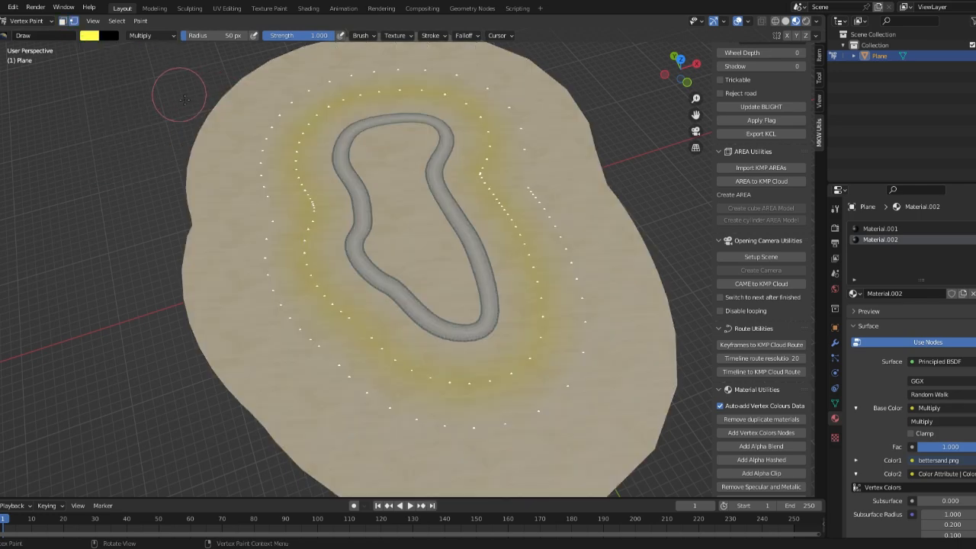
# - Return to Object Mode and examine the yellow shading on the sand around the track
pyautogui.scroll(1, 256, 178)
pyautogui.scroll(2, 333, 223)
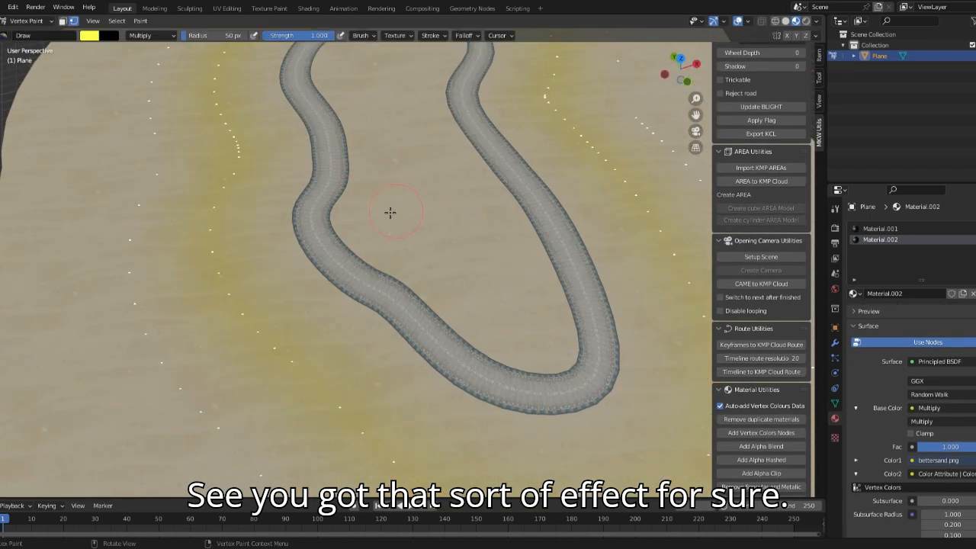
pyautogui.click(38, 23)
pyautogui.click(38, 33)
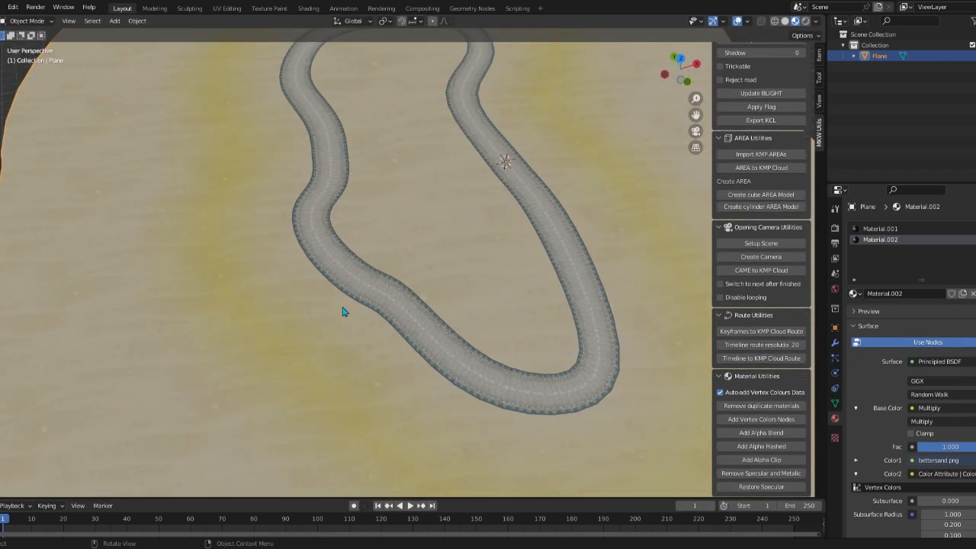
pyautogui.moveTo(359, 307); pyautogui.dragTo(194, 328, button='middle')
pyautogui.scroll(-3, 196, 329)
pyautogui.scroll(-2, 221, 296)
# - In Edit Mode with edge selection, select the full edge loop just inside the sand's outer boundary
pyautogui.press('Tab')
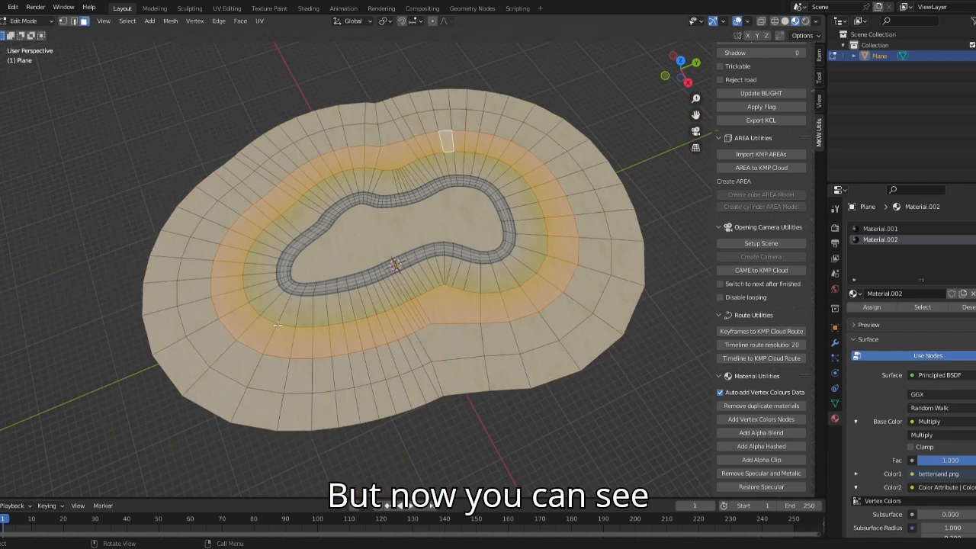
pyautogui.click(74, 22)
pyautogui.click(237, 386)
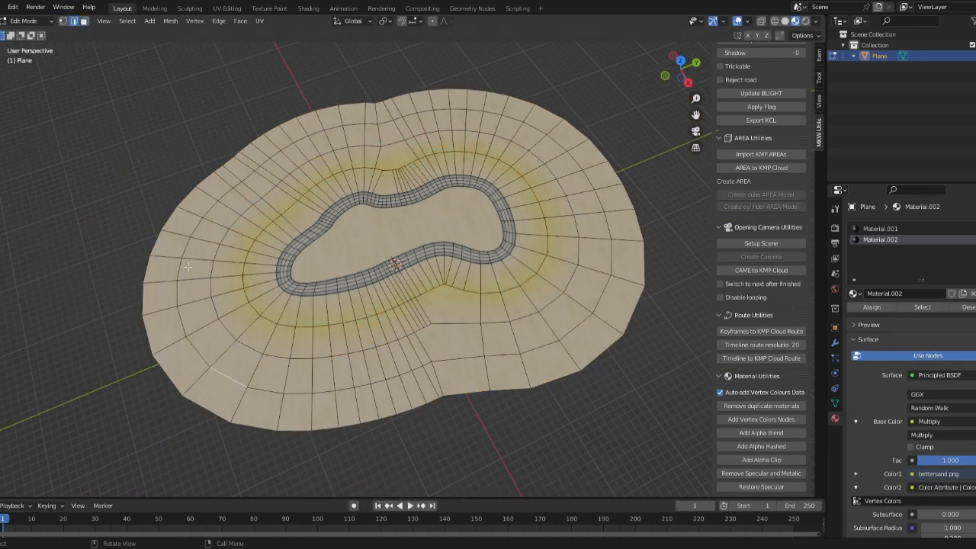
pyautogui.keyDown('ctrl'); pyautogui.click(283, 149); pyautogui.keyUp('ctrl')
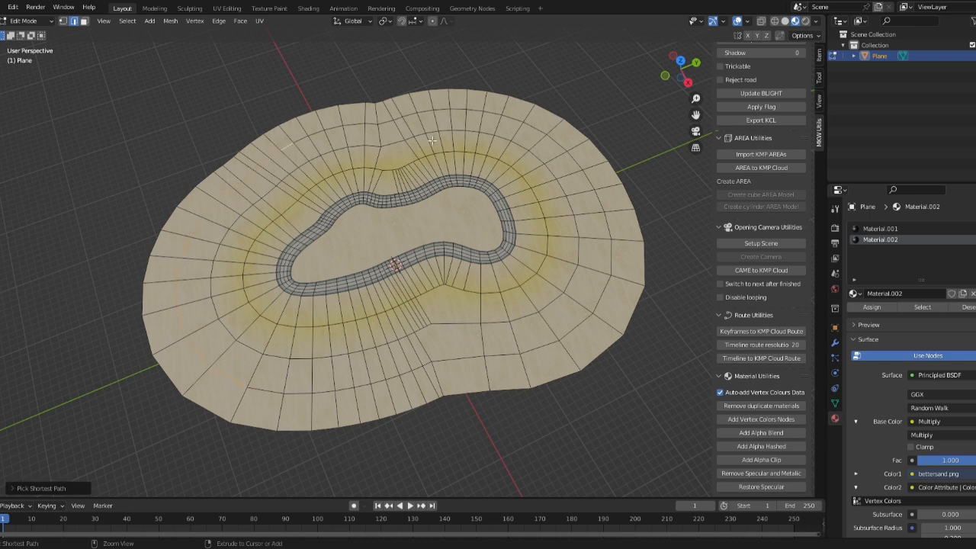
pyautogui.click(614, 224)
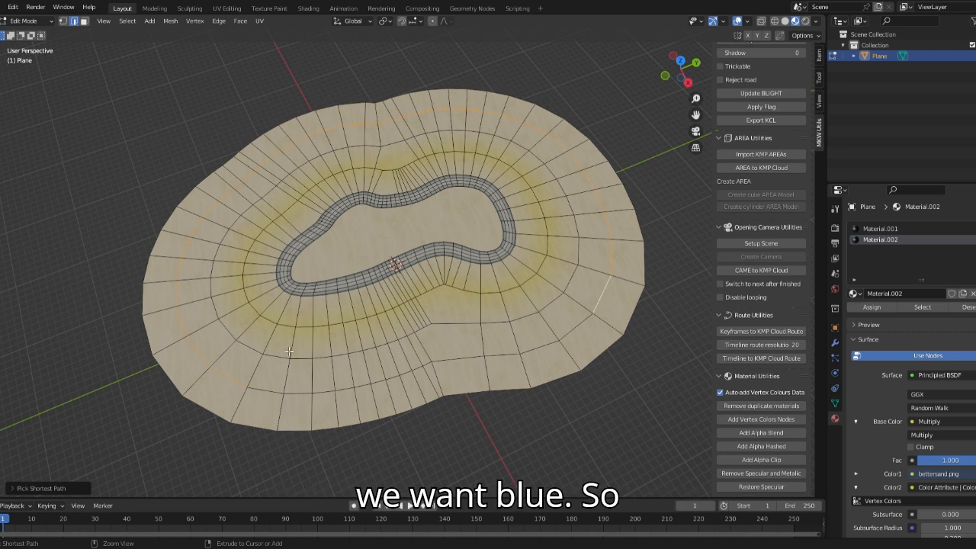
pyautogui.click(269, 393)
# - In Vertex Paint, fill the selected loop near the sand's outer boundary with light blue
pyautogui.click(42, 22)
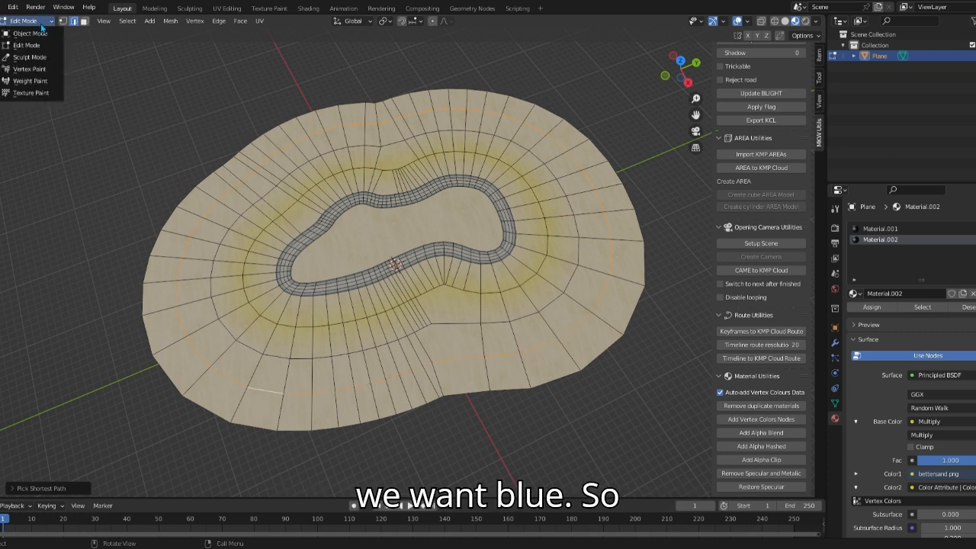
pyautogui.click(34, 68)
pyautogui.click(87, 38)
pyautogui.moveTo(109, 76); pyautogui.dragTo(141, 65)
pyautogui.hotkey('shift', 'k')
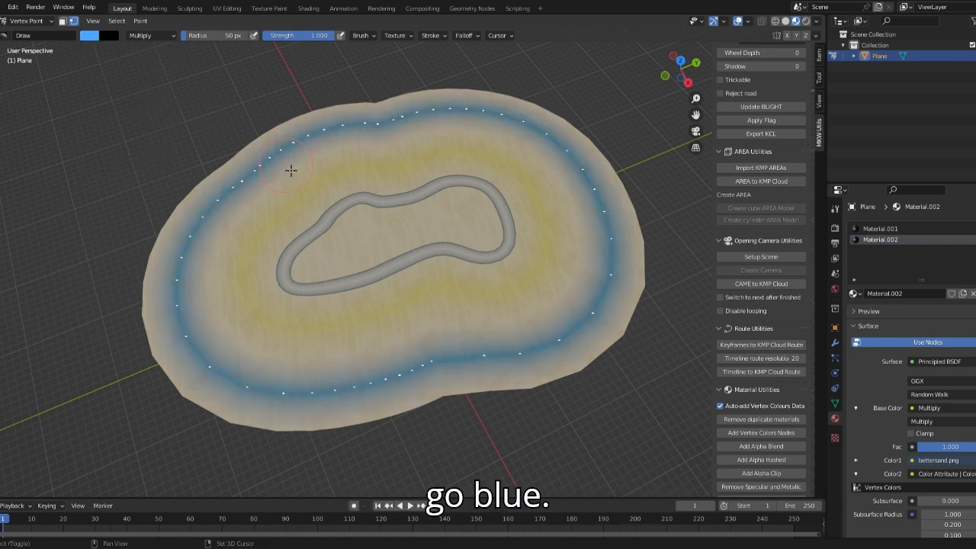
# - In Edit Mode, select the full edge loop lying between the yellow band and the blue band
pyautogui.press('Tab')
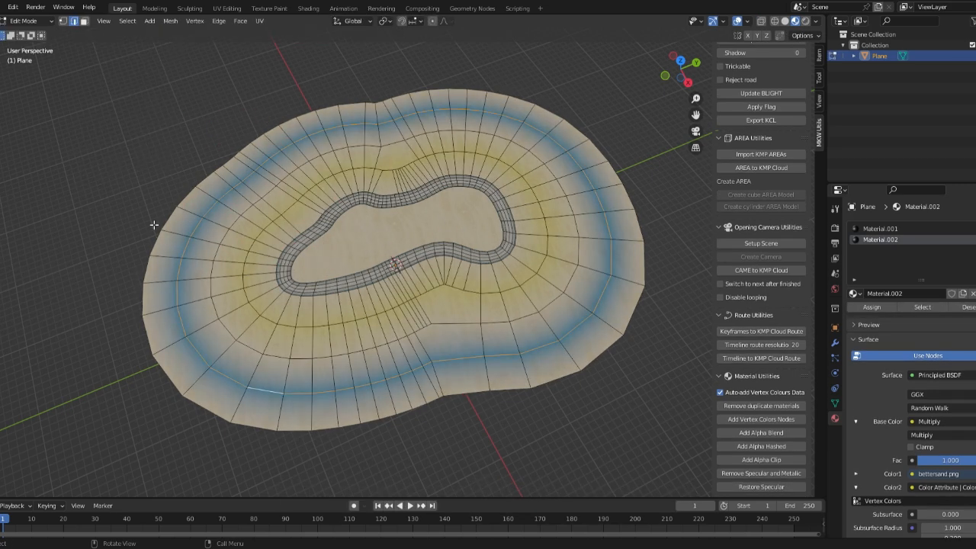
pyautogui.click(227, 249)
pyautogui.click(215, 273)
pyautogui.keyDown('ctrl'); pyautogui.click(411, 337); pyautogui.keyUp('ctrl')
pyautogui.hotkey('ctrl', 'z')
pyautogui.keyDown('ctrl'); pyautogui.click(340, 356); pyautogui.keyUp('ctrl')
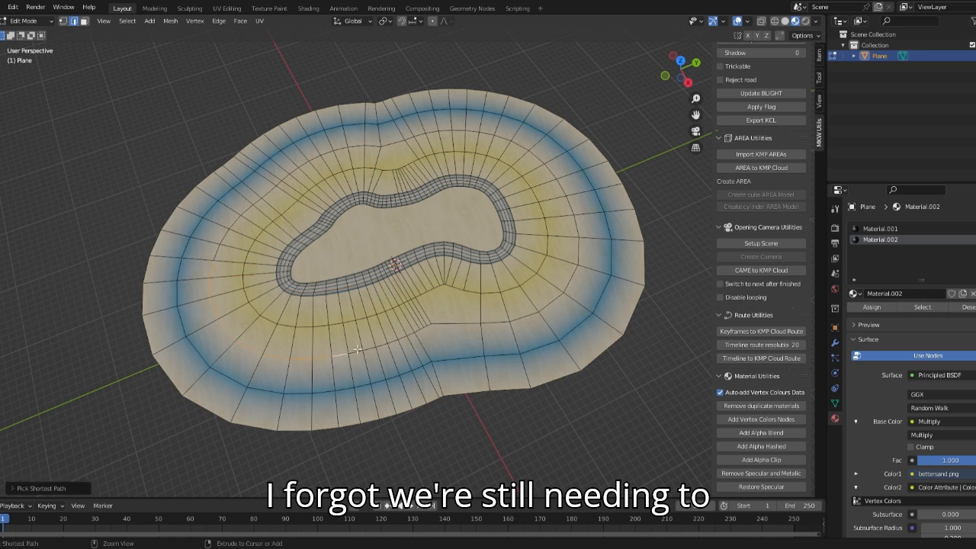
pyautogui.keyDown('ctrl'); pyautogui.click(550, 313); pyautogui.keyUp('ctrl')
pyautogui.keyDown('ctrl'); pyautogui.click(539, 154); pyautogui.keyUp('ctrl')
pyautogui.hotkey('ctrl', 'z')
pyautogui.keyDown('ctrl'); pyautogui.click(449, 135); pyautogui.keyUp('ctrl')
pyautogui.hotkey('ctrl', 'z')
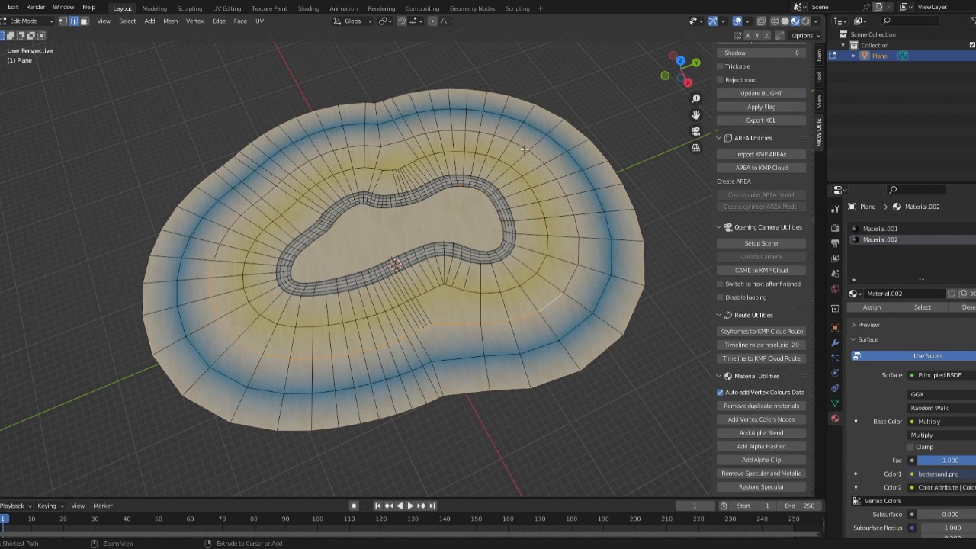
pyautogui.keyDown('ctrl'); pyautogui.click(525, 150); pyautogui.keyUp('ctrl')
pyautogui.click(321, 158)
pyautogui.click(219, 263)
# - In Vertex Paint, fill the selected loop between the yellow and blue bands with a darker golden yellow
pyautogui.click(27, 21)
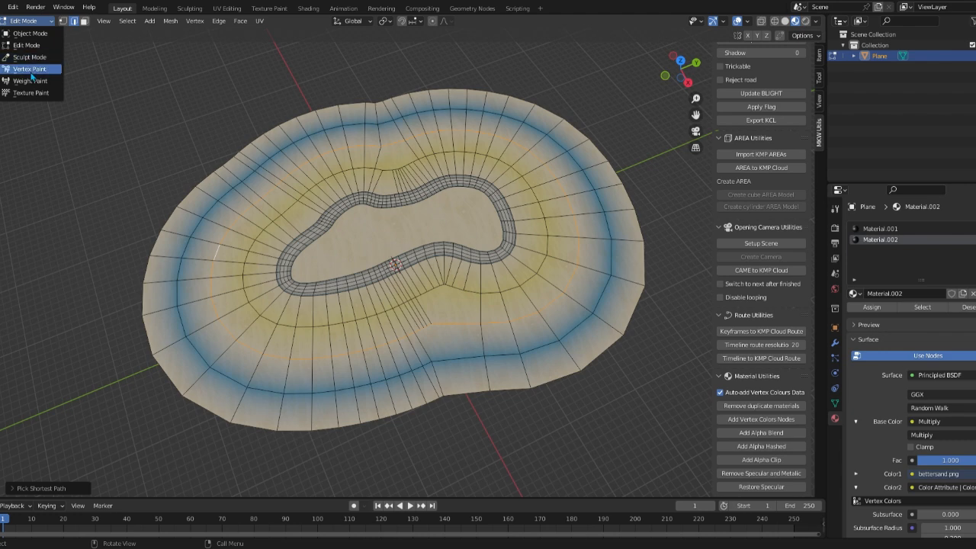
pyautogui.click(30, 69)
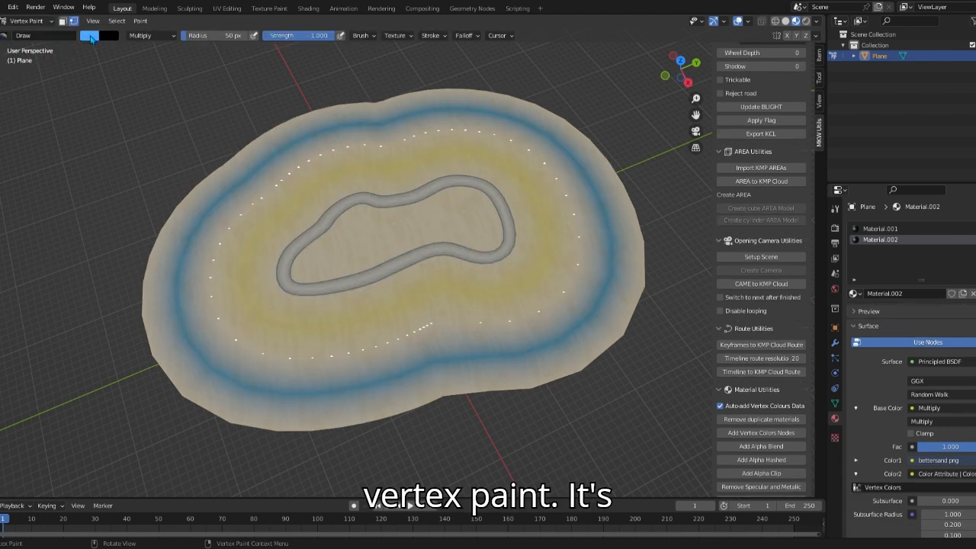
pyautogui.click(90, 36)
pyautogui.moveTo(138, 96); pyautogui.dragTo(108, 102)
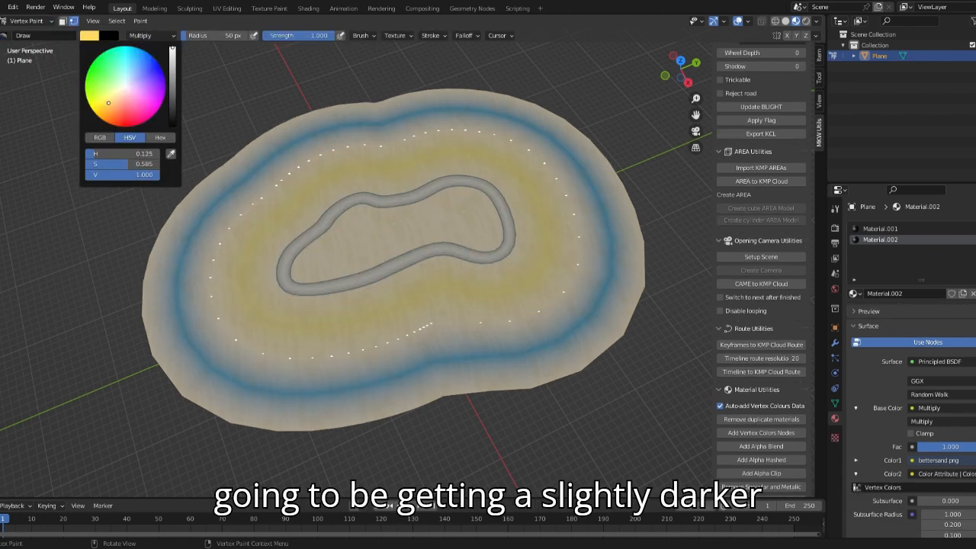
pyautogui.hotkey('shift', 'k')
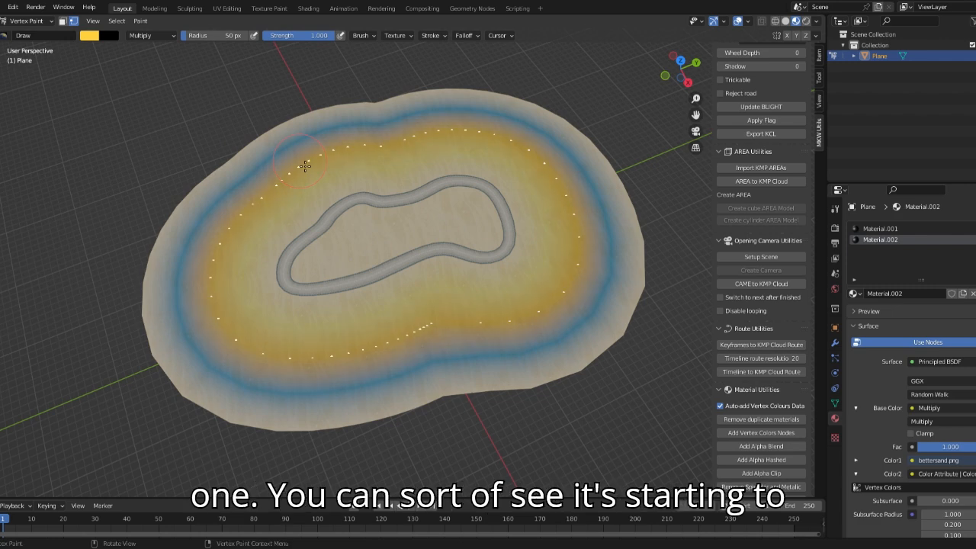
# - Return to Edit Mode and select the outermost boundary edge loop of the sand
pyautogui.scroll(3, 432, 245)
pyautogui.moveTo(436, 249); pyautogui.dragTo(317, 231, button='middle')
pyautogui.press('Tab')
pyautogui.scroll(-5, 305, 234)
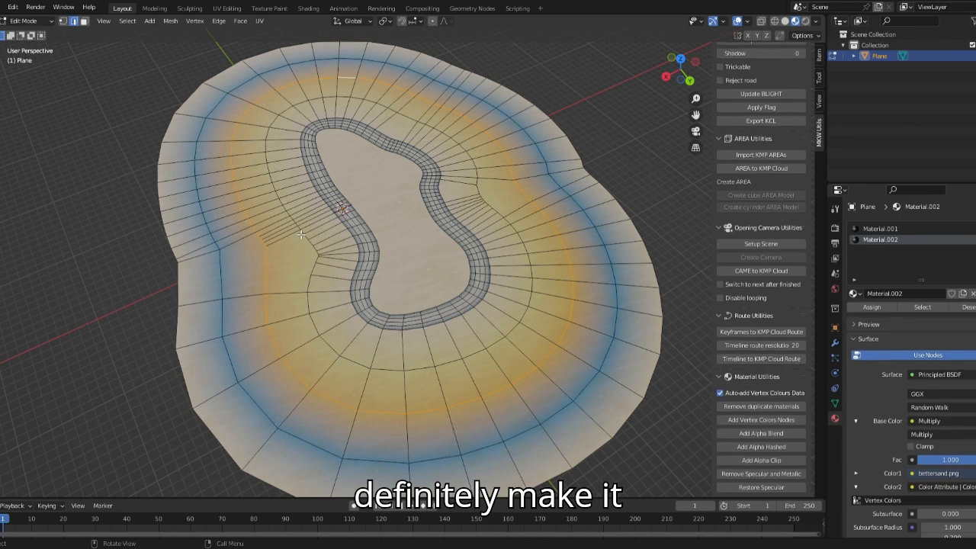
pyautogui.press('Tab')
pyautogui.press('Tab')
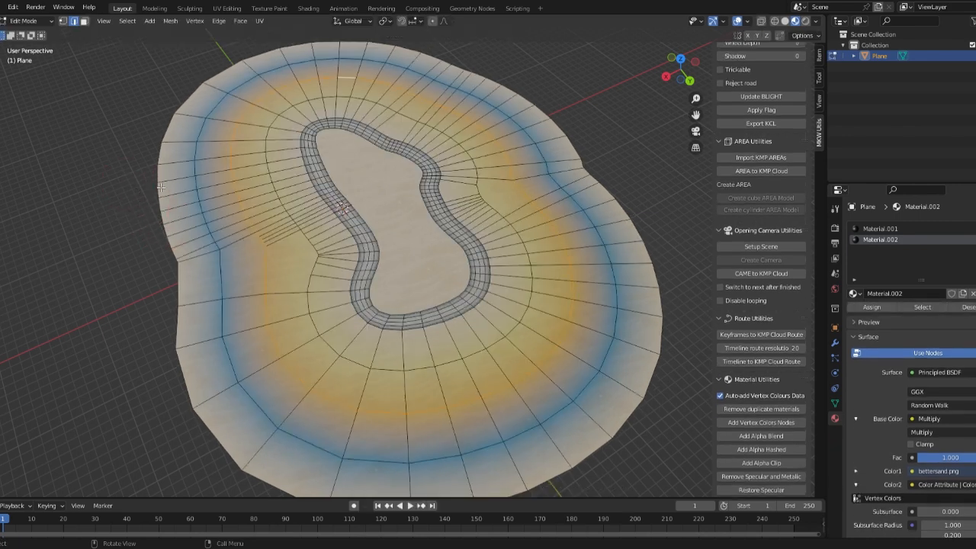
pyautogui.scroll(-3, 291, 316)
pyautogui.keyDown('ctrl'); pyautogui.click(429, 383); pyautogui.keyUp('ctrl')
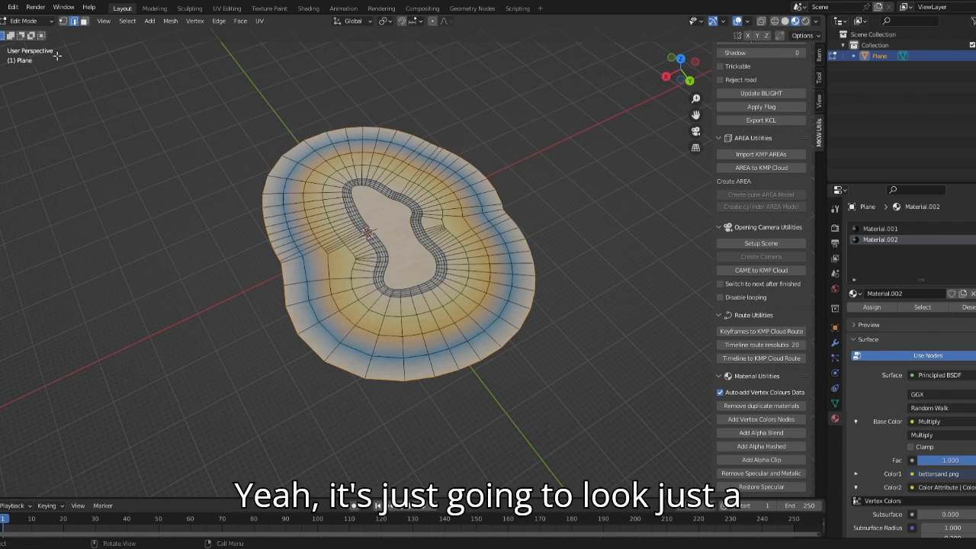
# - In Vertex Paint, fill the selected outer boundary loop with a dark blue
pyautogui.click(45, 21)
pyautogui.click(31, 62)
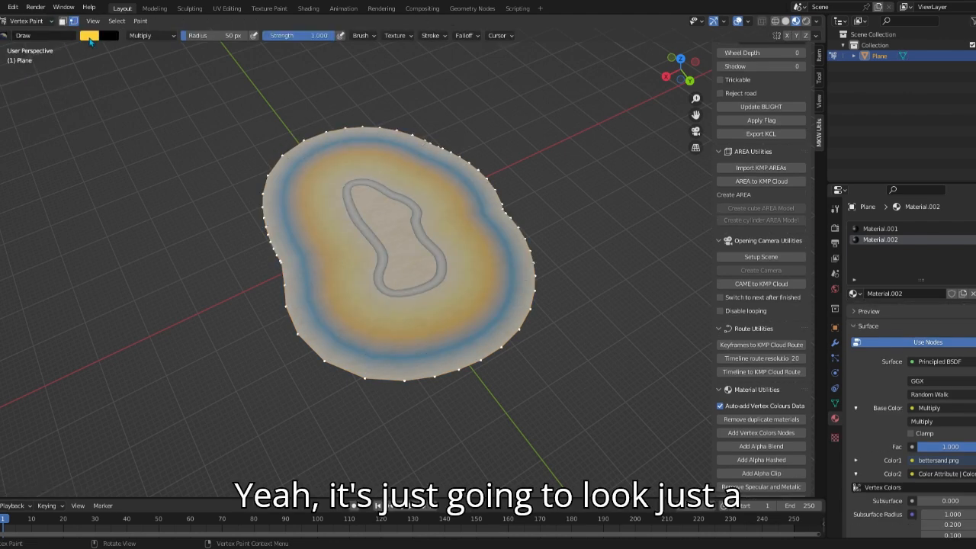
pyautogui.click(89, 35)
pyautogui.moveTo(115, 72)
pyautogui.mouseDown()
pyautogui.moveTo(144, 68)
pyautogui.moveTo(141, 59)
pyautogui.moveTo(173, 75)
pyautogui.mouseUp()
pyautogui.hotkey('shift', 'k')
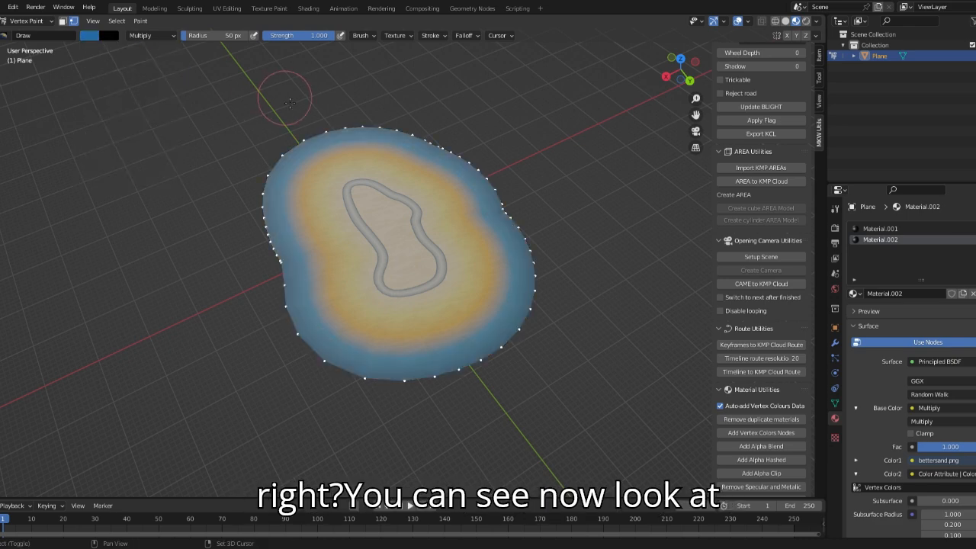
# - Examine the blended sand and water shading around the road from several angles, and return to Object Mode
pyautogui.scroll(4, 392, 205)
pyautogui.moveTo(392, 205)
pyautogui.mouseDown(button='middle')
pyautogui.moveTo(328, 188)
pyautogui.moveTo(457, 205)
pyautogui.moveTo(377, 211)
pyautogui.mouseUp(button='middle')
pyautogui.press('Tab')
pyautogui.press('Tab')
pyautogui.moveTo(481, 233)
pyautogui.mouseDown(button='middle')
pyautogui.moveTo(316, 218)
pyautogui.moveTo(343, 211)
pyautogui.moveTo(381, 293)
pyautogui.moveTo(508, 359)
pyautogui.mouseUp(button='middle')
pyautogui.scroll(-5, 342, 211)
pyautogui.scroll(2, 508, 359)
pyautogui.moveTo(415, 358); pyautogui.dragTo(460, 330, button='middle')
pyautogui.press('Tab')
pyautogui.click(311, 269)
pyautogui.press('Tab')
pyautogui.moveTo(295, 289)
pyautogui.mouseDown(button='middle')
pyautogui.moveTo(330, 318)
pyautogui.moveTo(379, 313)
pyautogui.moveTo(395, 392)
pyautogui.mouseUp(button='middle')
pyautogui.scroll(-3, 376, 365)
pyautogui.scroll(2, 376, 366)
pyautogui.moveTo(407, 344)
pyautogui.mouseDown(button='middle')
pyautogui.moveTo(359, 310)
pyautogui.moveTo(401, 273)
pyautogui.moveTo(450, 298)
pyautogui.moveTo(465, 342)
pyautogui.mouseUp(button='middle')
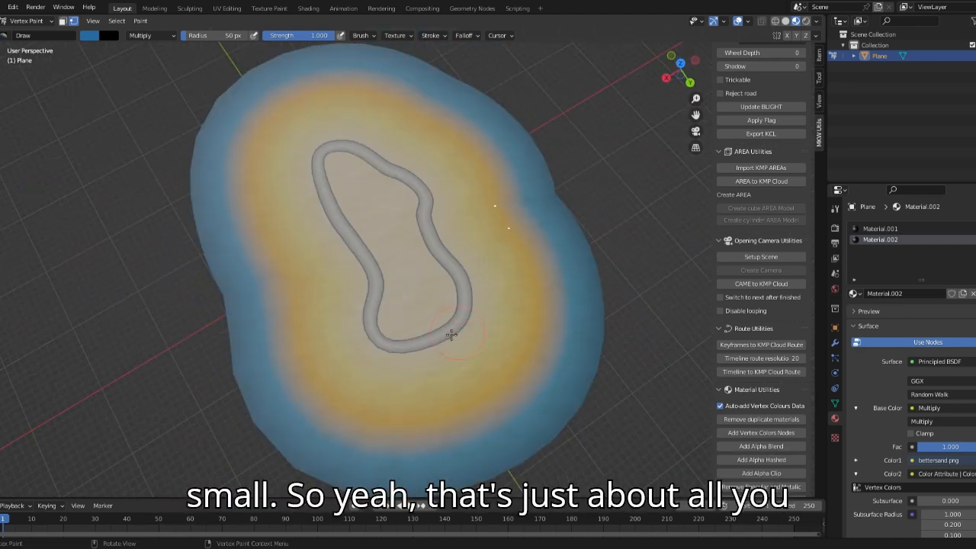
pyautogui.scroll(6, 513, 366)
pyautogui.scroll(-4, 405, 325)
pyautogui.scroll(-3, 458, 303)
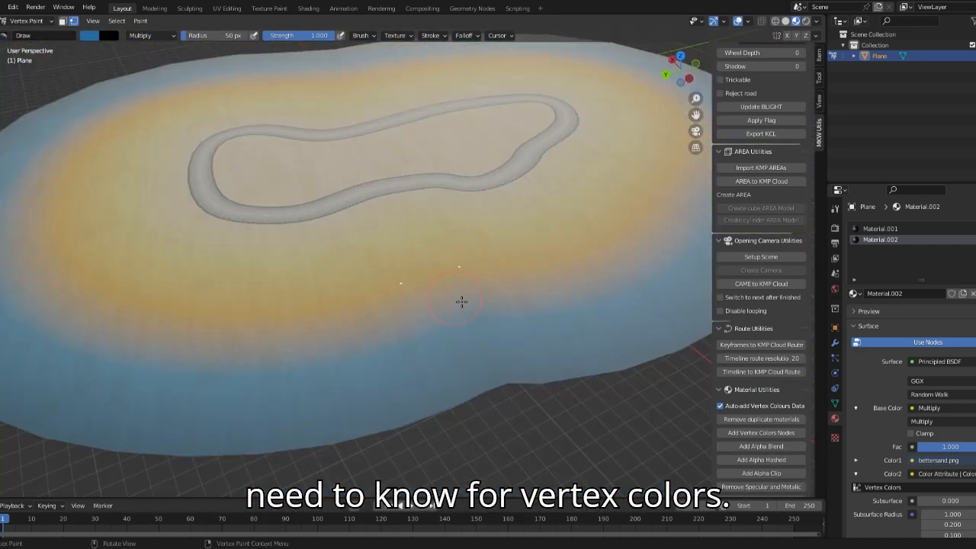
pyautogui.moveTo(496, 292)
pyautogui.mouseDown(button='middle')
pyautogui.moveTo(501, 356)
pyautogui.moveTo(315, 228)
pyautogui.mouseUp(button='middle')
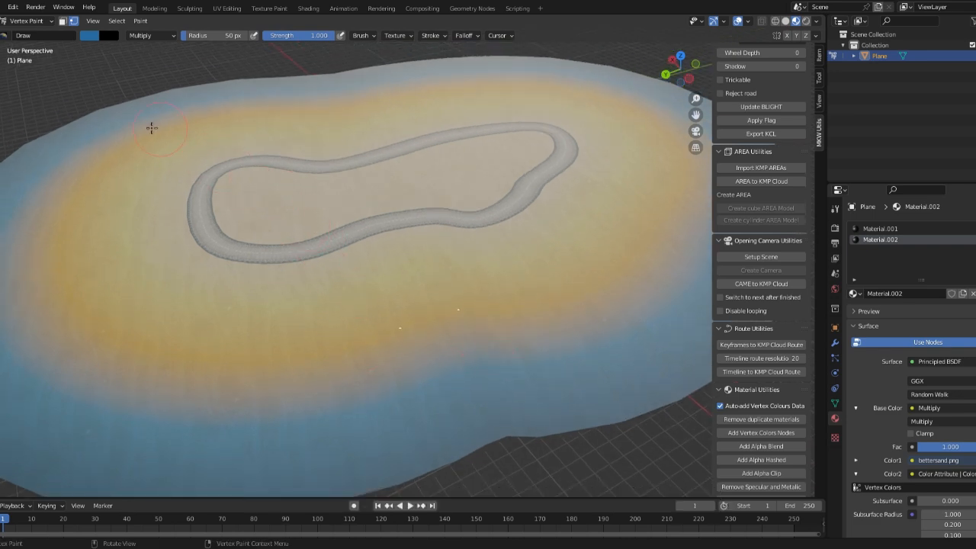
pyautogui.click(26, 20)
pyautogui.click(25, 33)
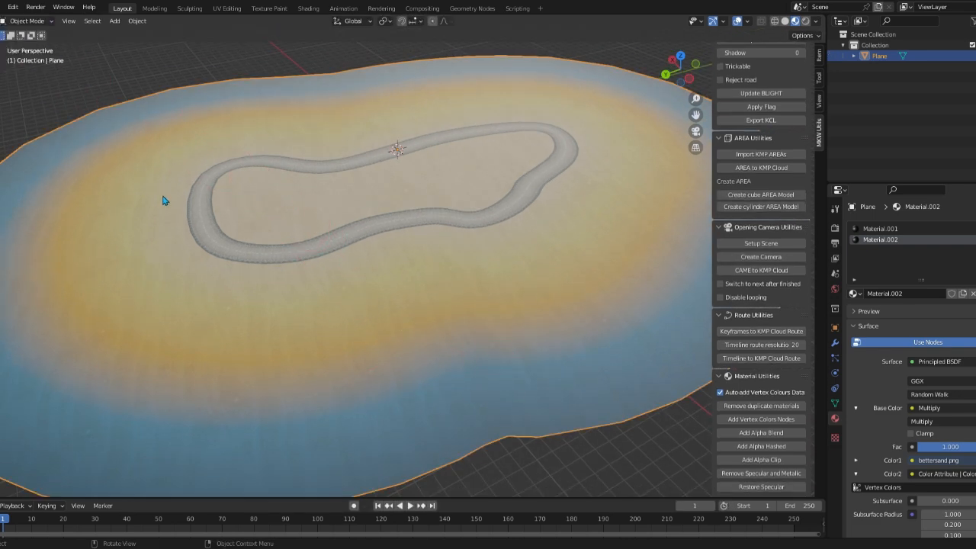